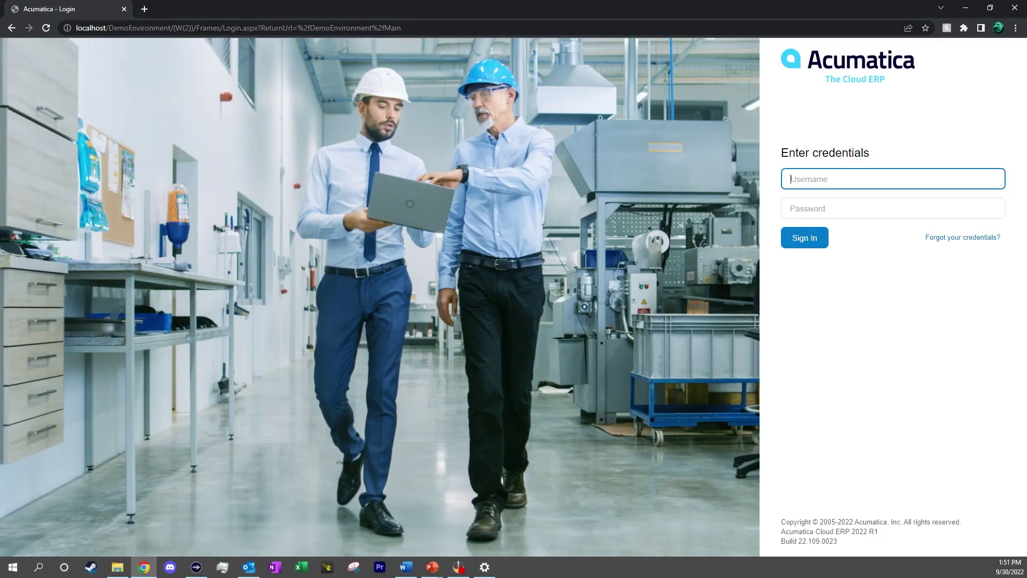
Sign in to Acumatica with the admin username and its password
type("admin")
key("Tab")
type("123456789")
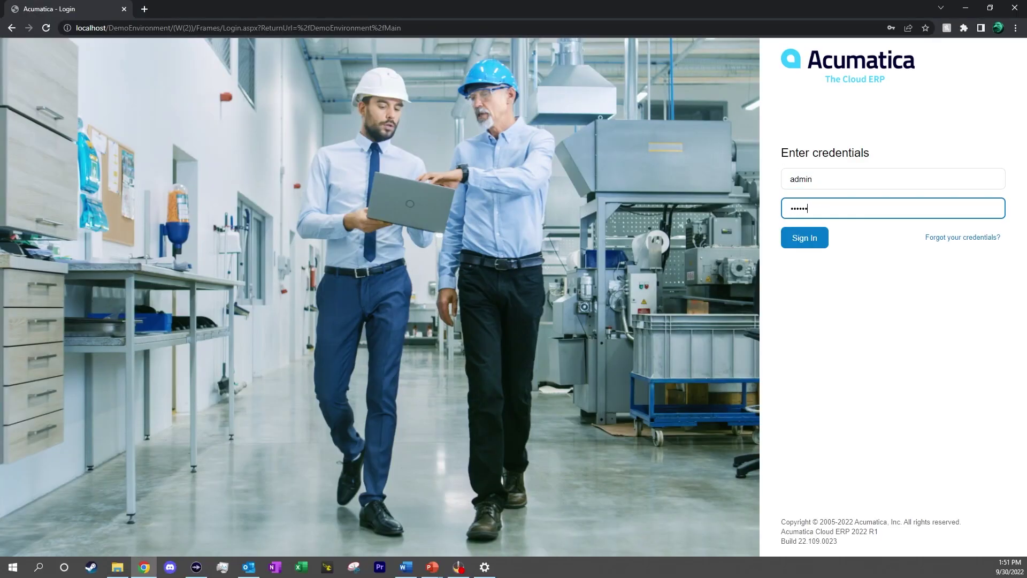
key("Return")
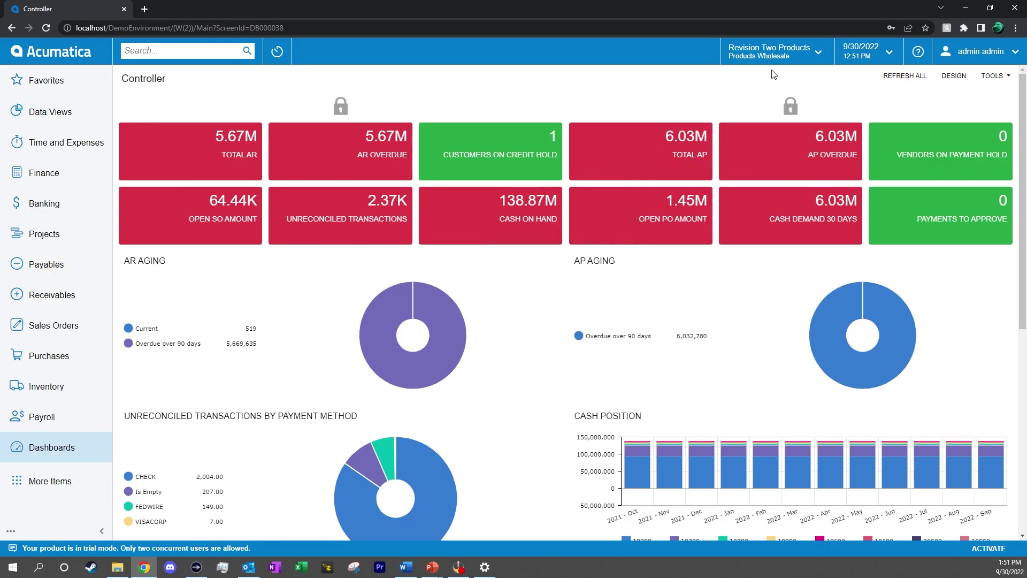
left_click(788, 59)
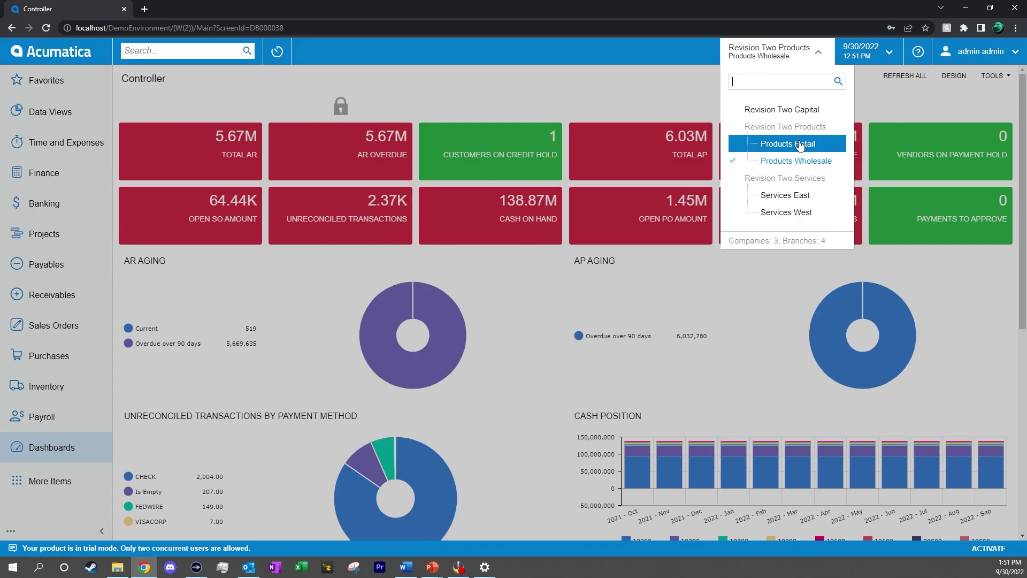
left_click(811, 58)
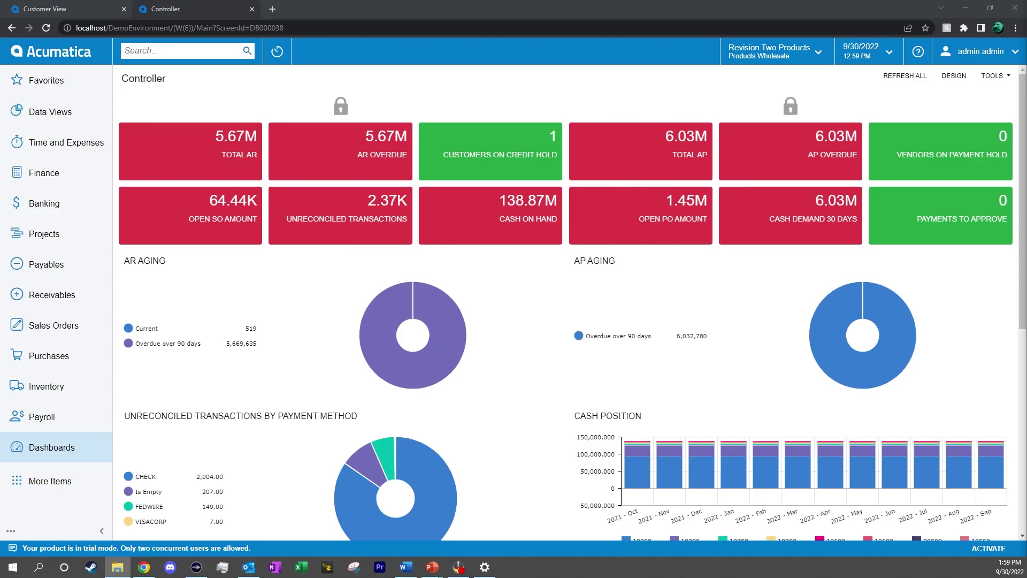
Open the Customer View dashboard from the CRM section of the Dashboards list
left_click(72, 451)
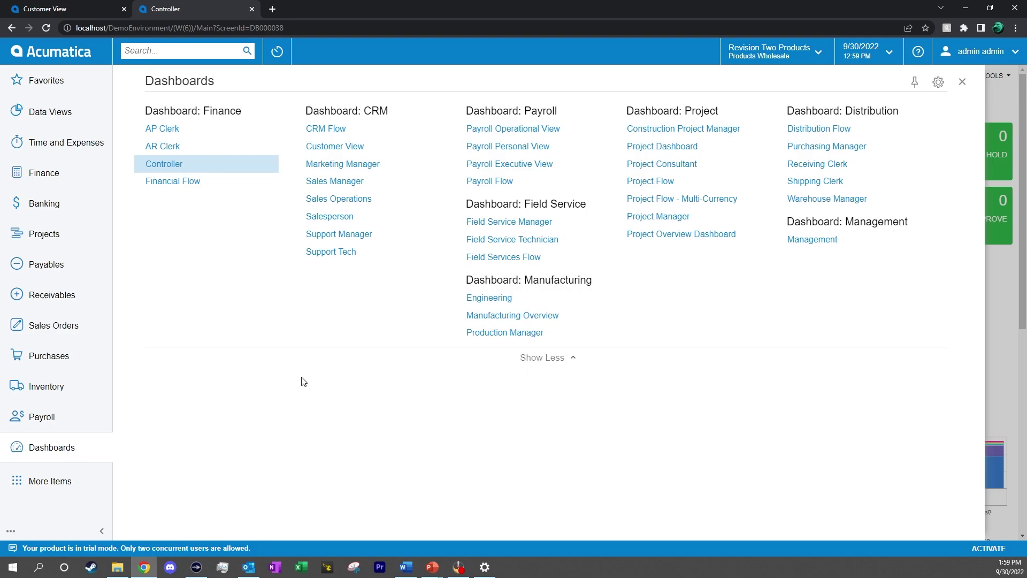
left_click(542, 357)
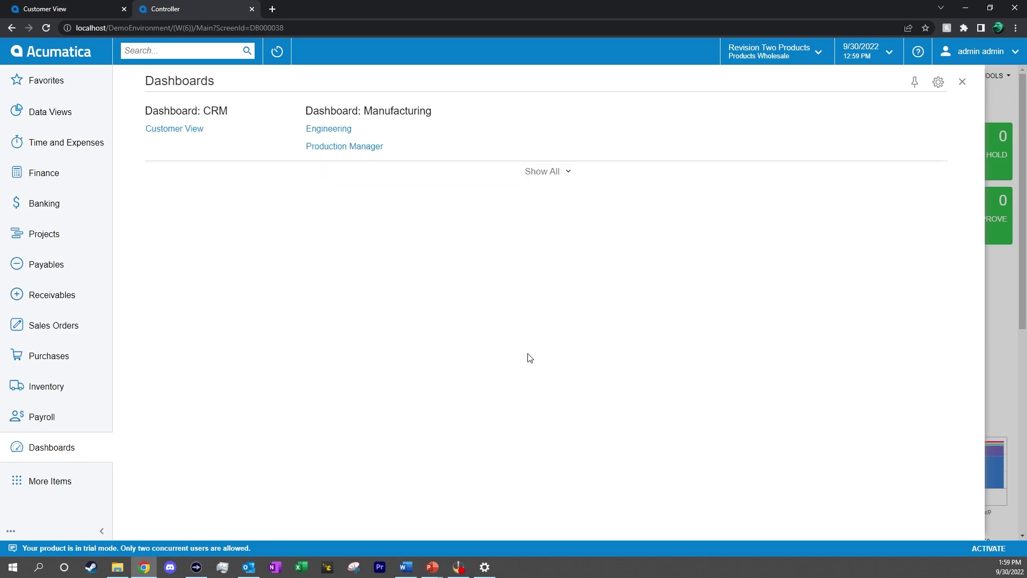
left_click(194, 129)
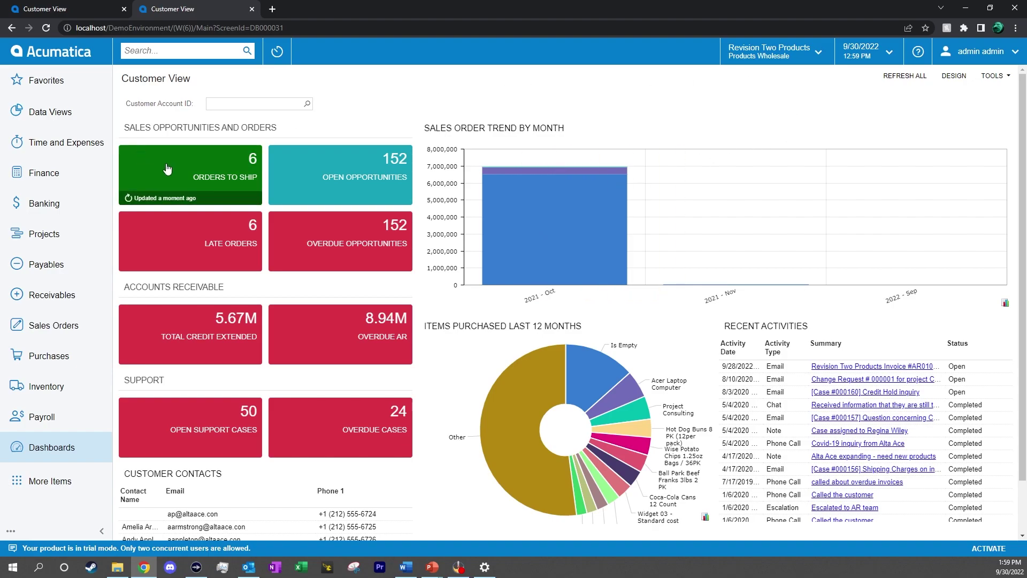
left_click(950, 78)
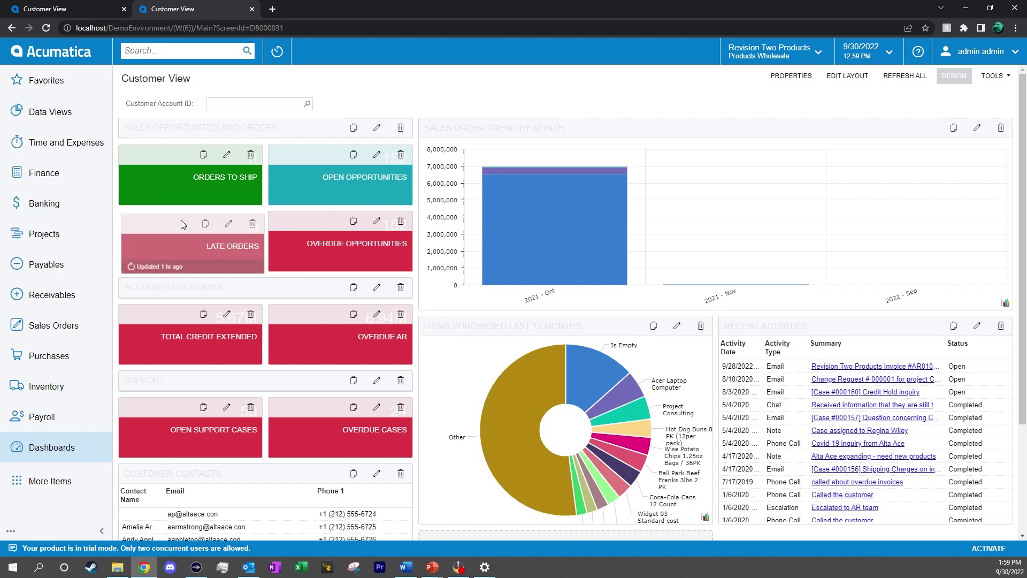
left_click_drag(181, 220, 321, 147)
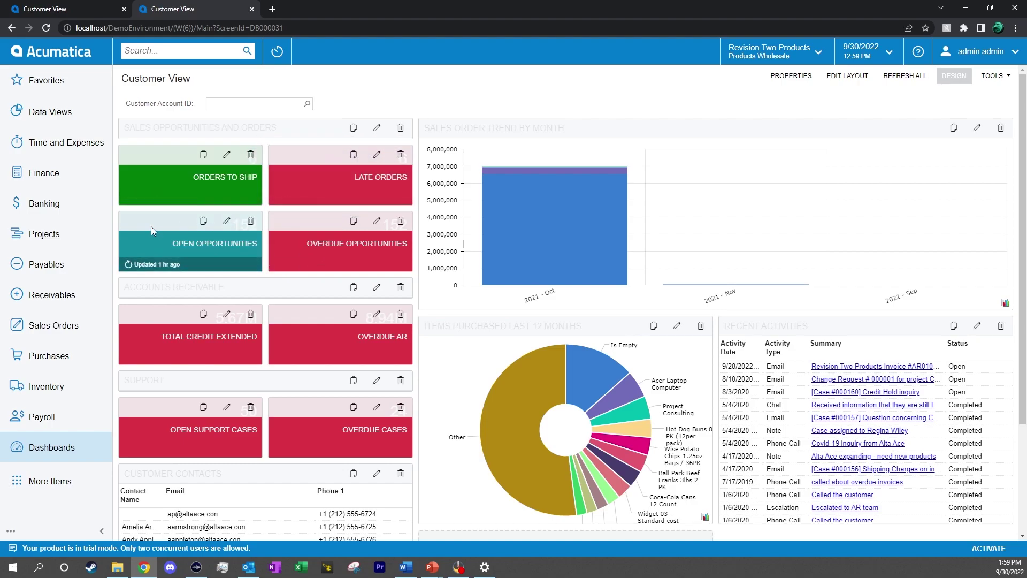
left_click_drag(151, 226, 310, 161)
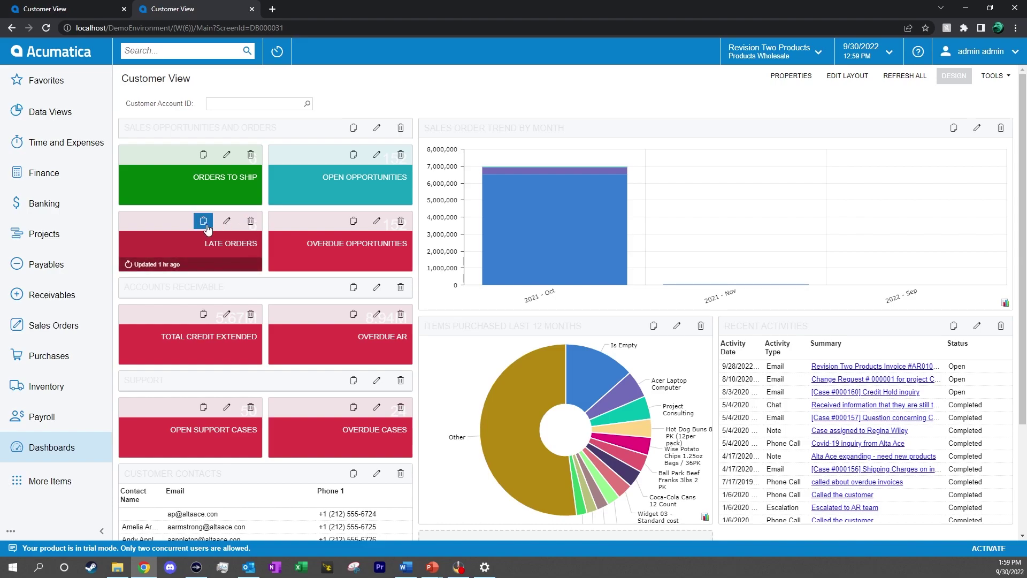
scroll(423, 321, "down", 3)
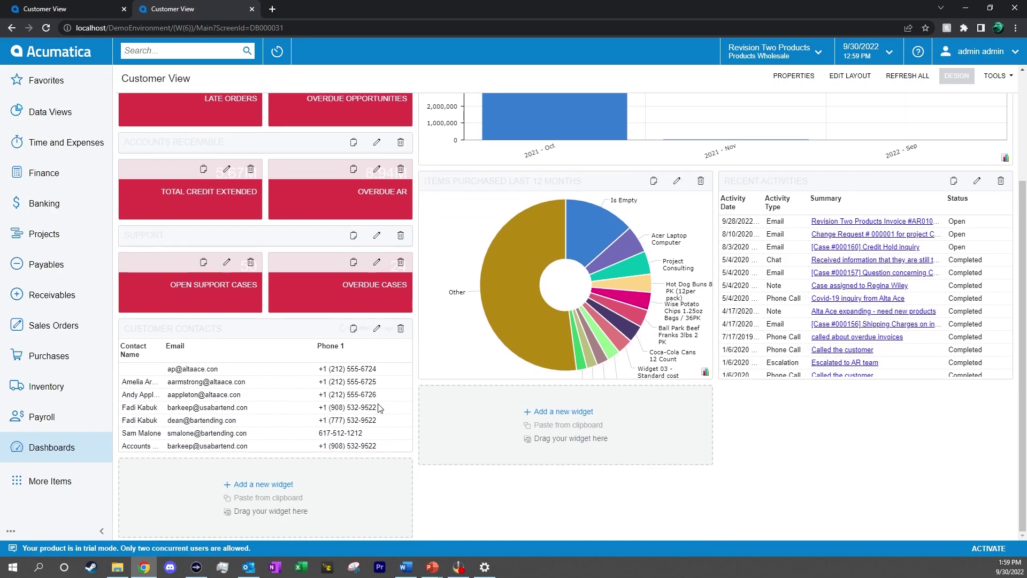
left_click(275, 485)
left_click(514, 285)
left_click(515, 264)
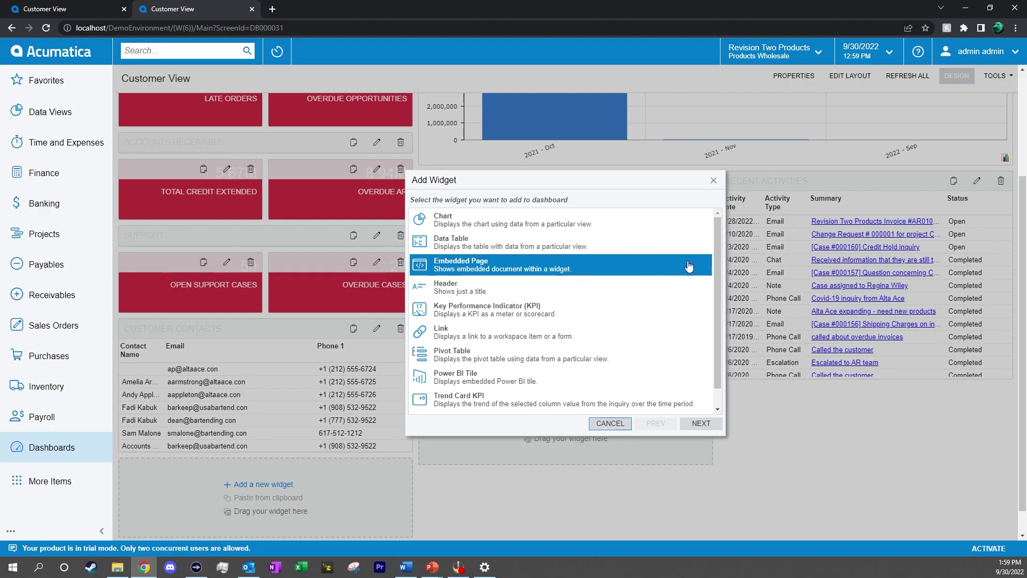
mouse_move(717, 274)
left_mouse_down()
mouse_move(718, 295)
mouse_move(723, 258)
left_mouse_up()
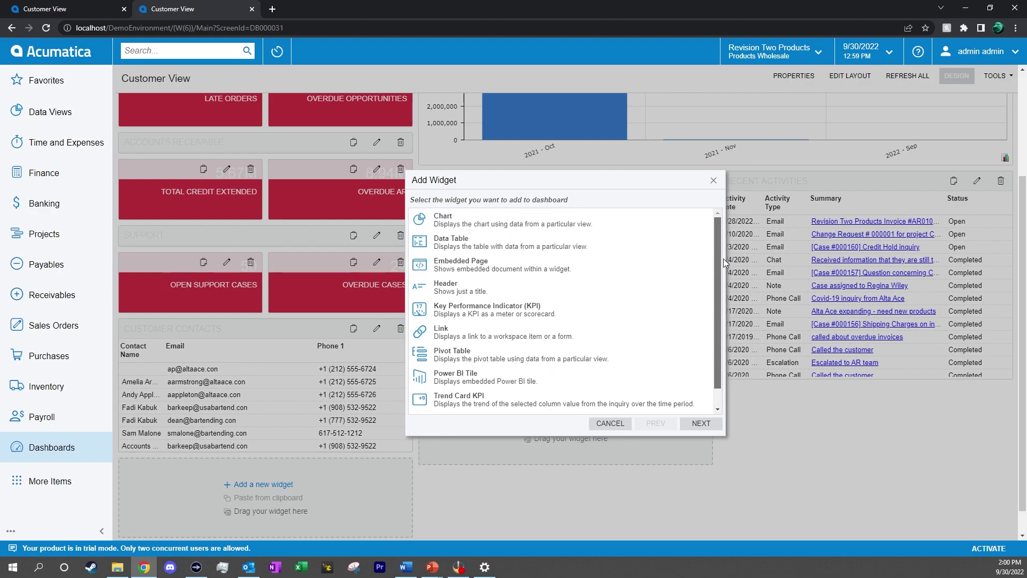
left_click(624, 424)
left_click(951, 81)
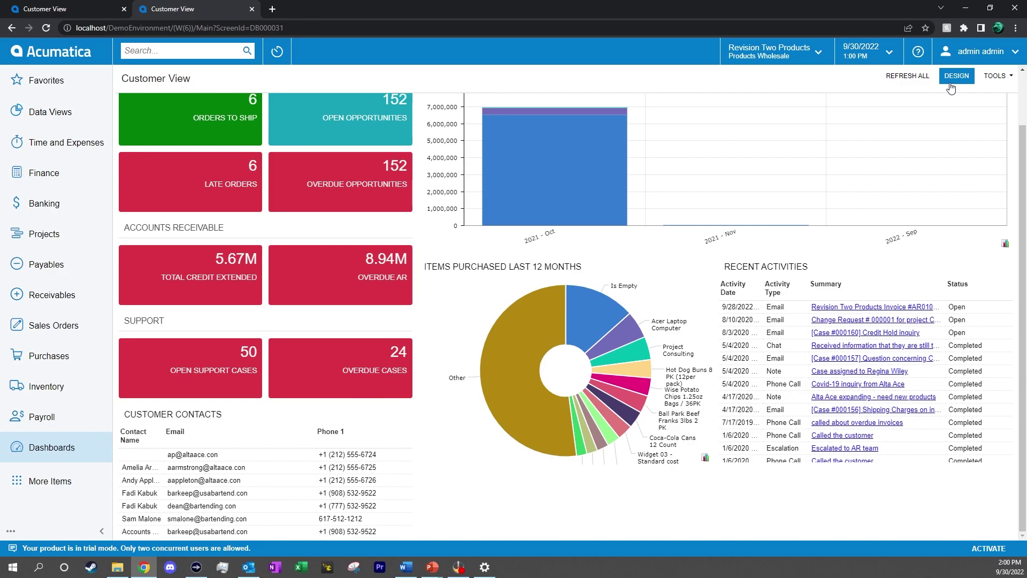
Filter the Customer View dashboard to customer account AACUSTOMER - Alta Ace
scroll(214, 123, "up", 2)
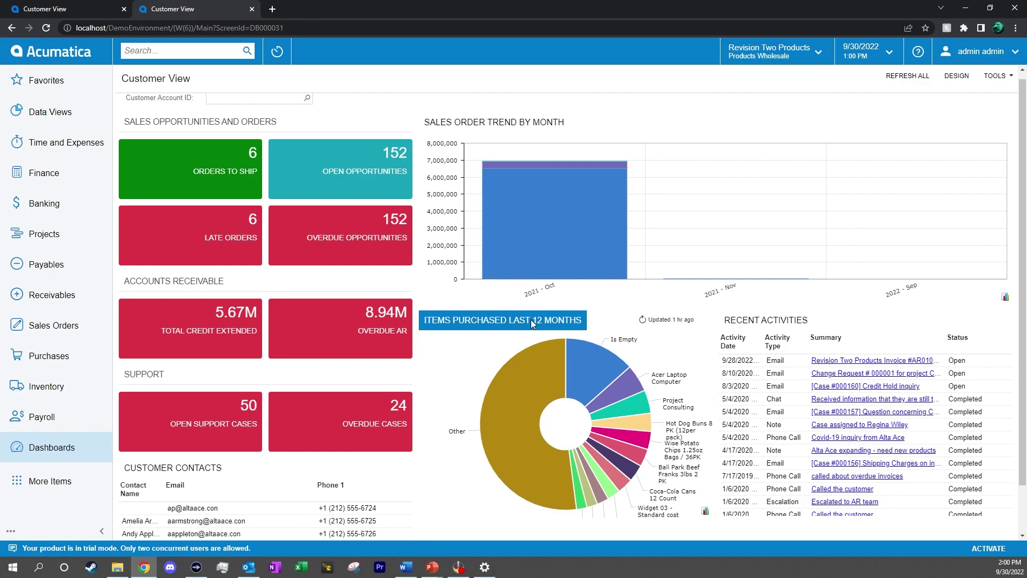
scroll(487, 367, "up", 1)
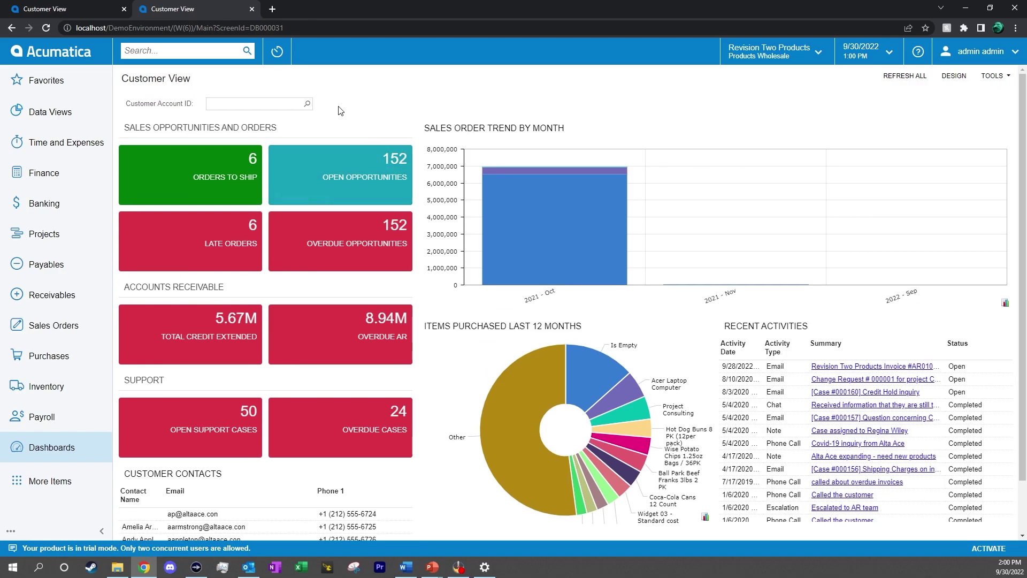
left_click(307, 105)
double_click(352, 178)
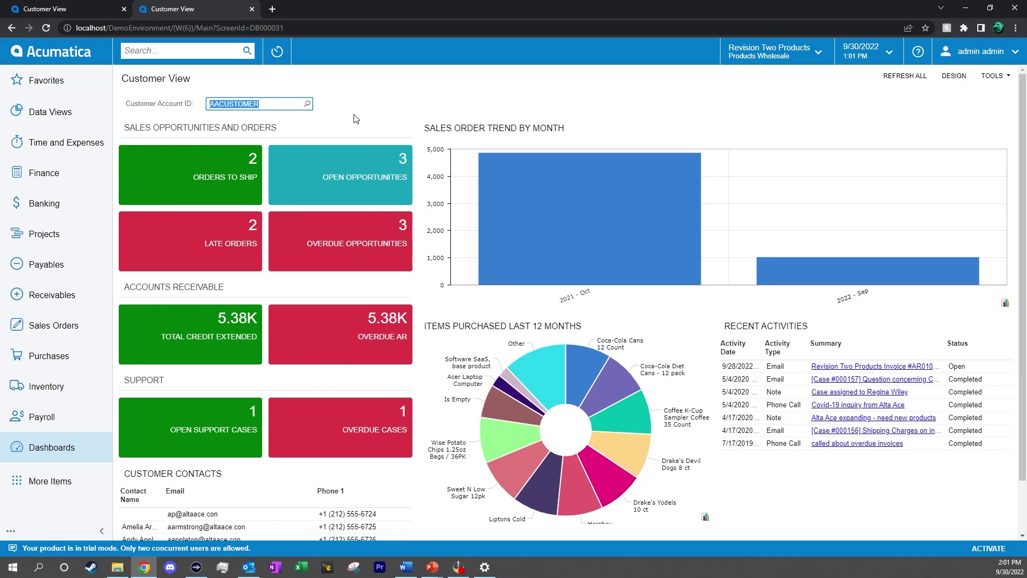
left_click(364, 110)
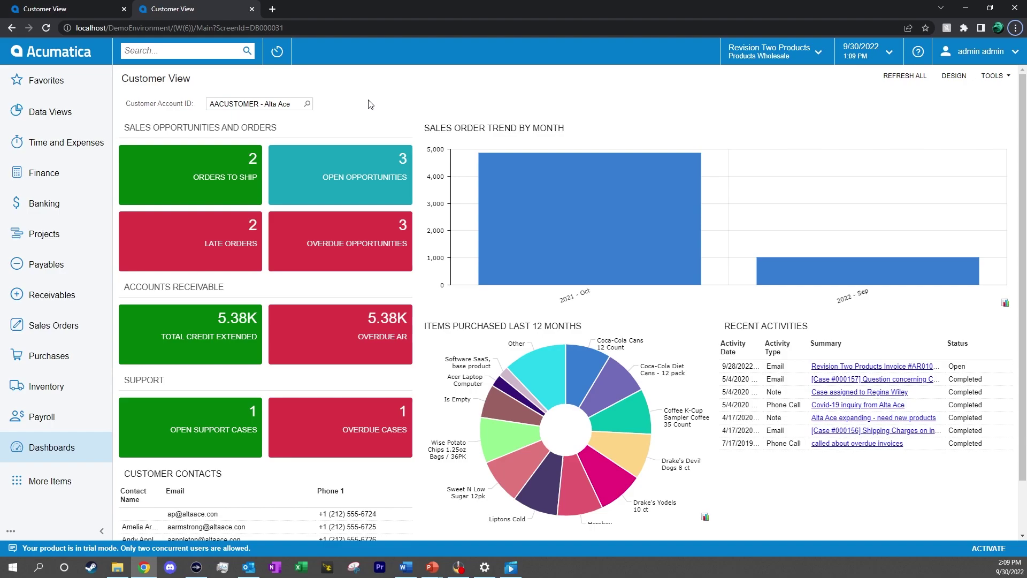
Drill into Alta Ace's open opportunities and show the Customer View in the side panel
left_click(353, 179)
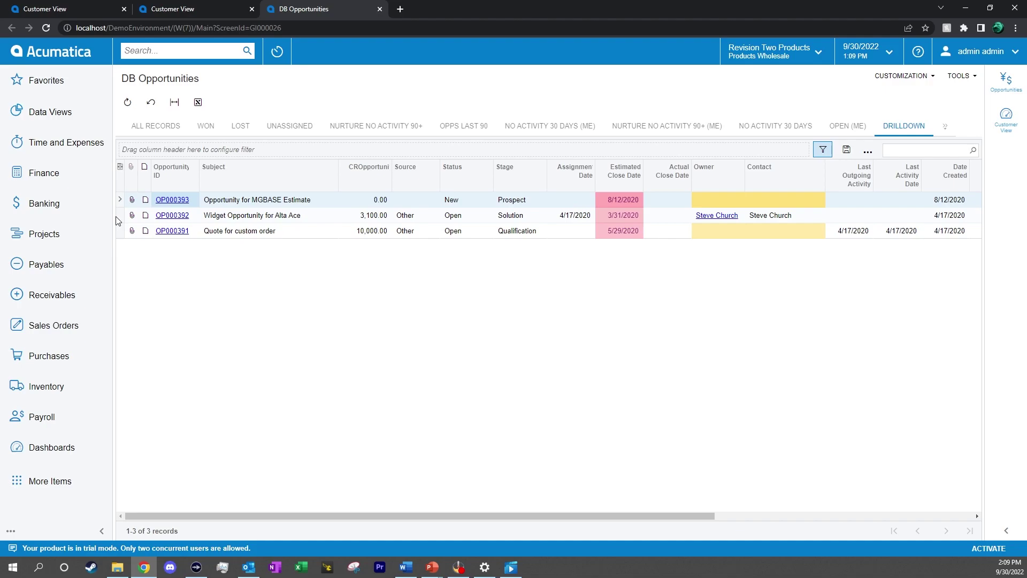
left_click(1006, 82)
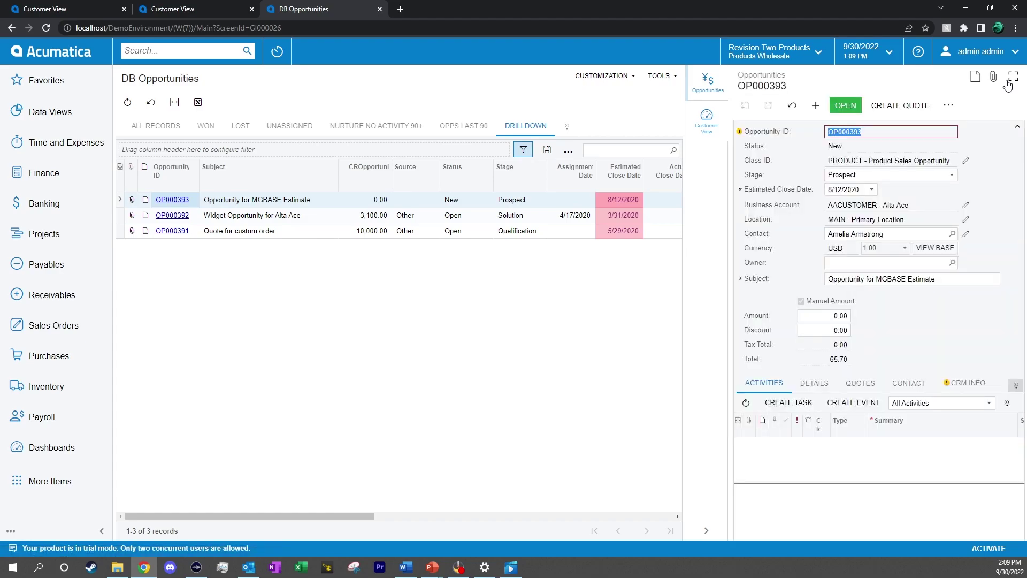
left_click(309, 215)
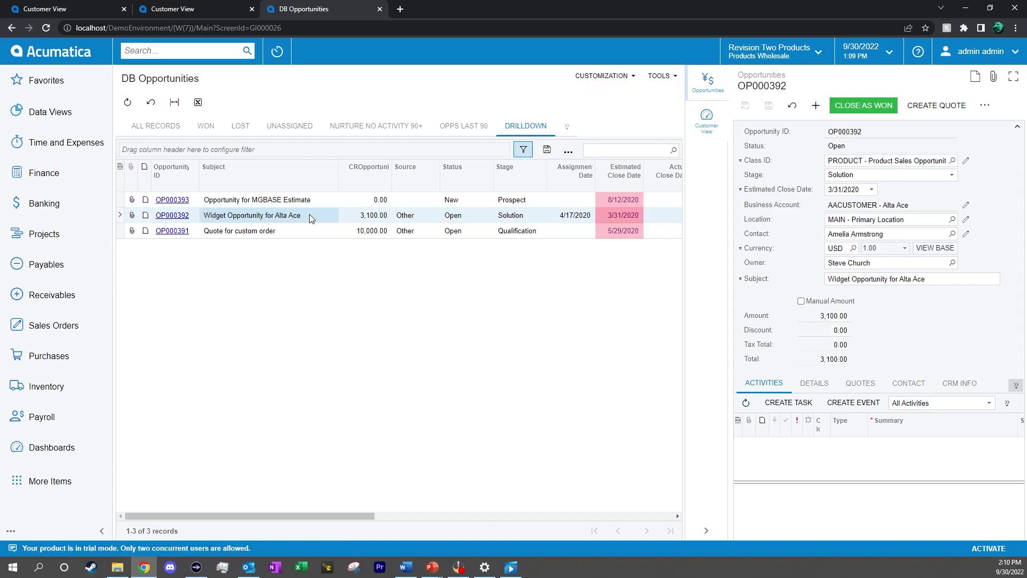
left_click(710, 127)
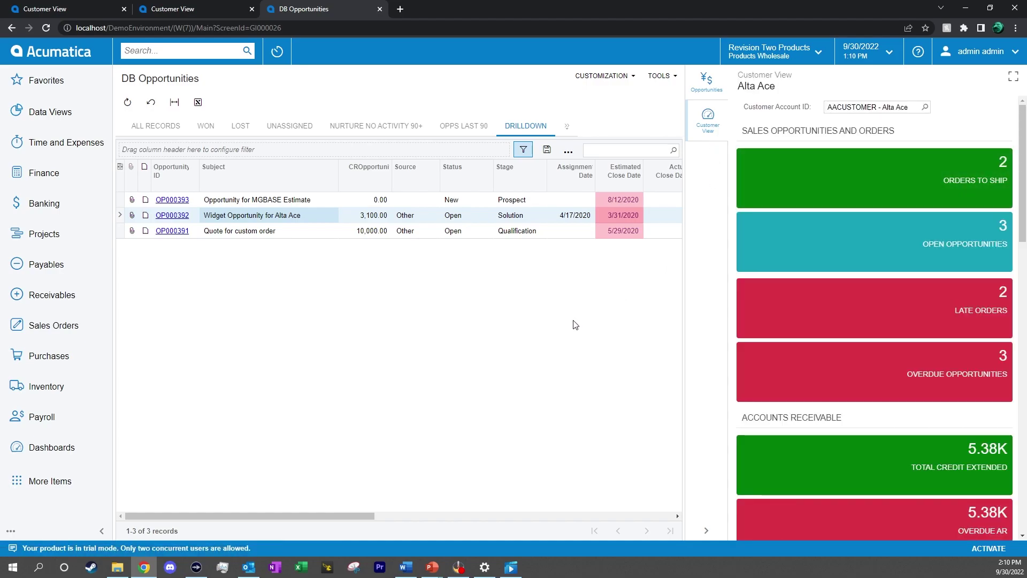
scroll(979, 321, "down", 12)
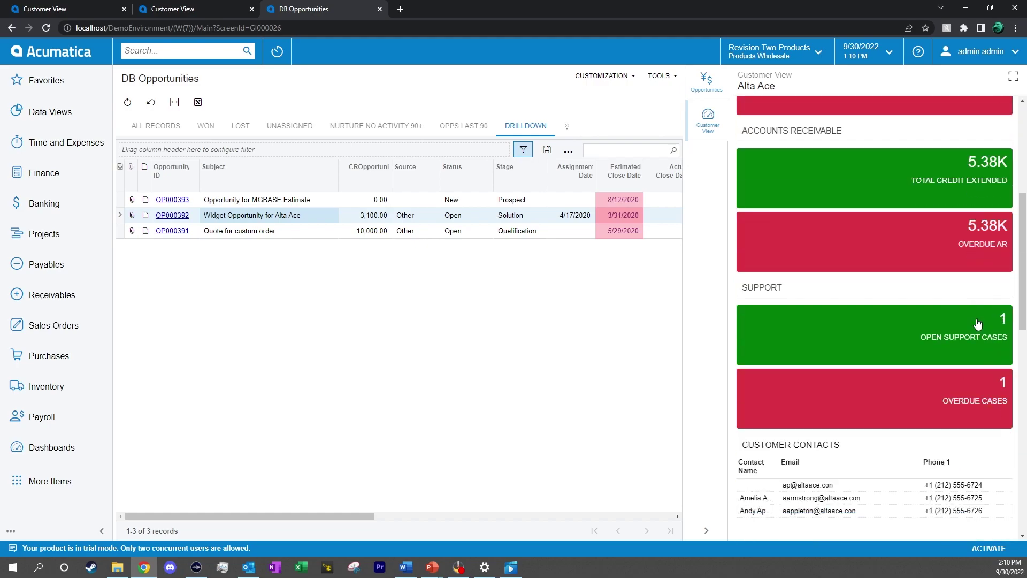
scroll(978, 325, "up", 12)
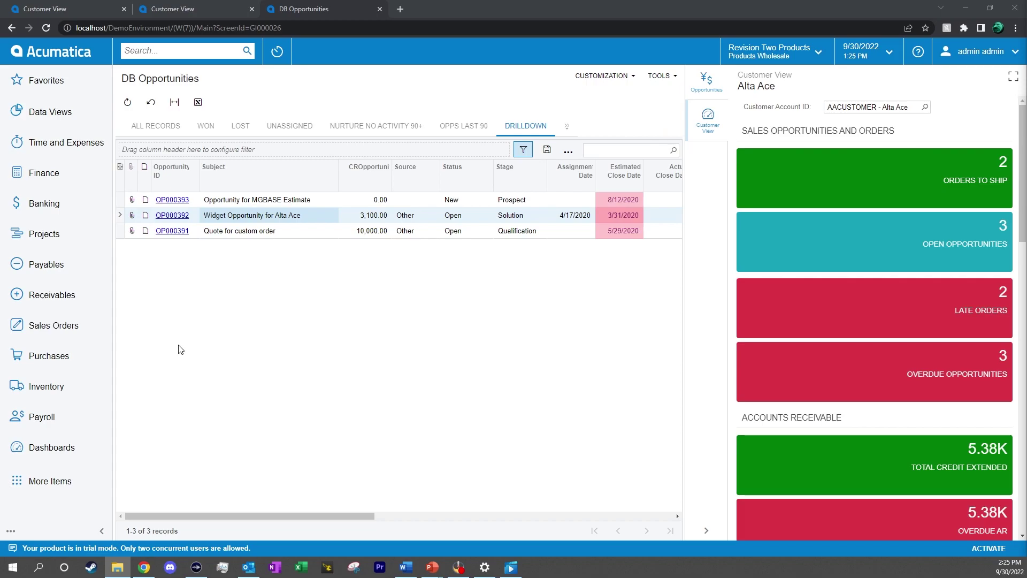
Open the Payables workspace, expand its full item list, then collapse it again
left_click(86, 275)
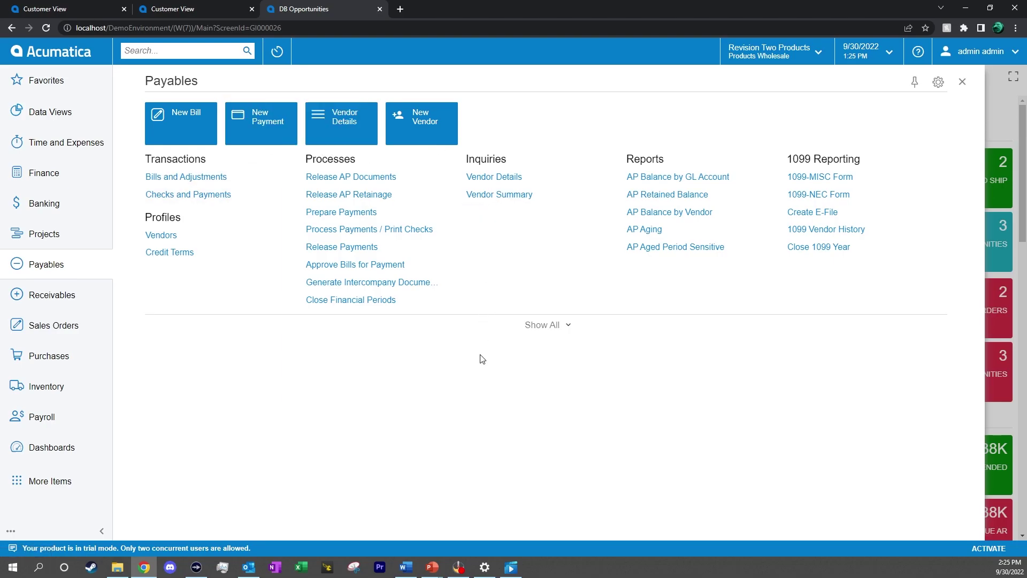
left_click(540, 326)
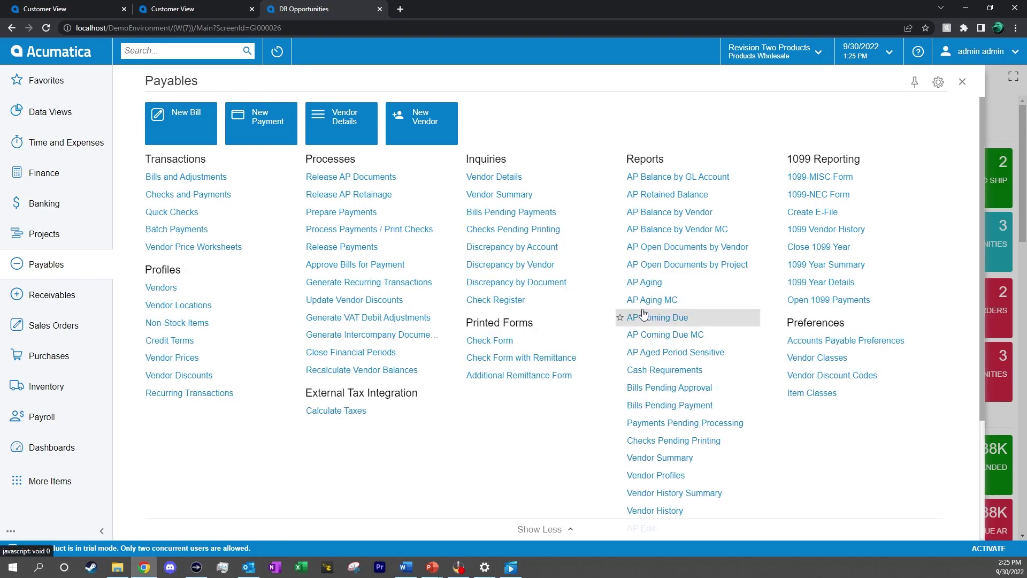
scroll(640, 314, "down", 3)
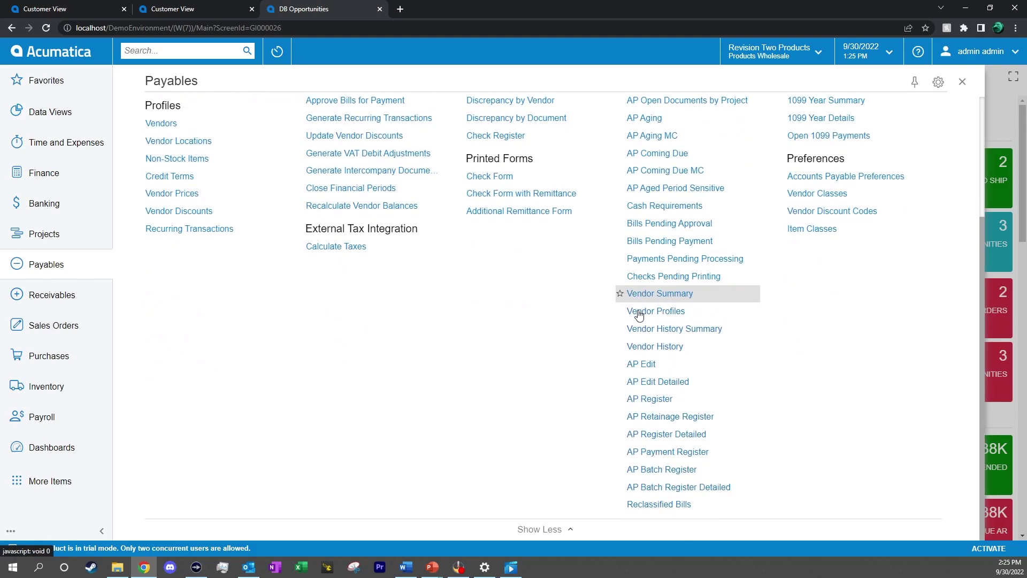
scroll(615, 374, "up", 3)
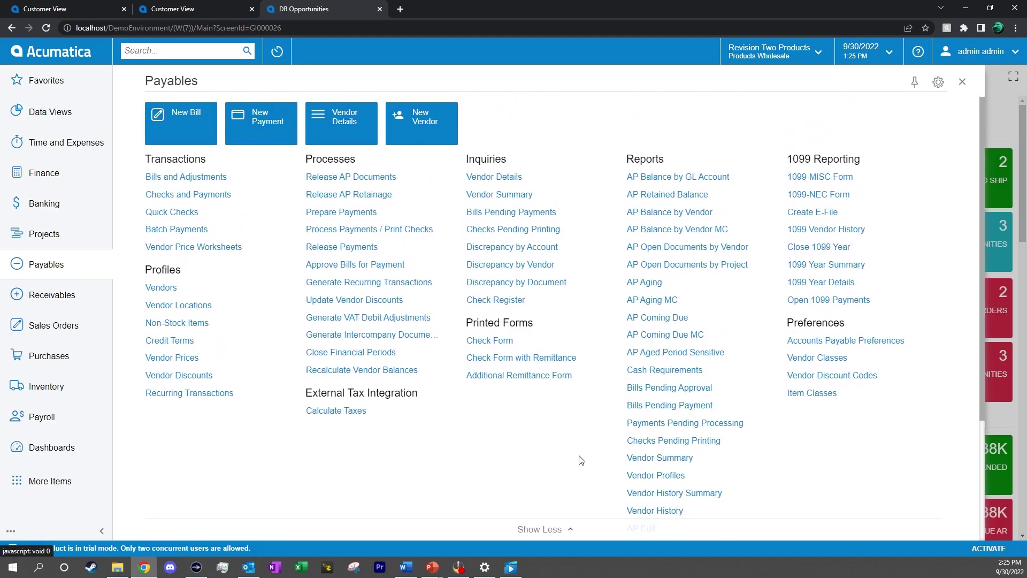
left_click(562, 529)
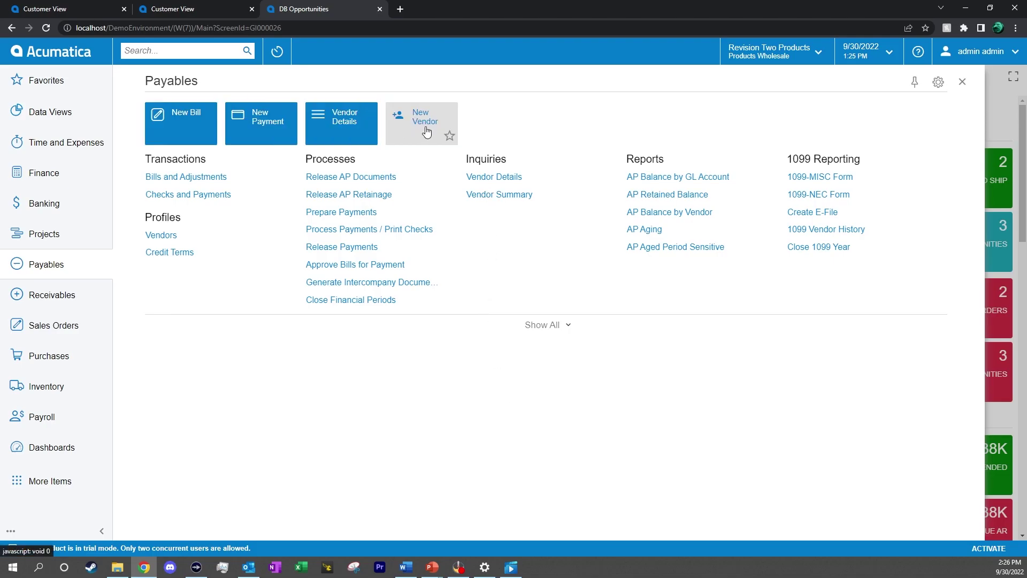
left_click(11, 533)
left_click(56, 508)
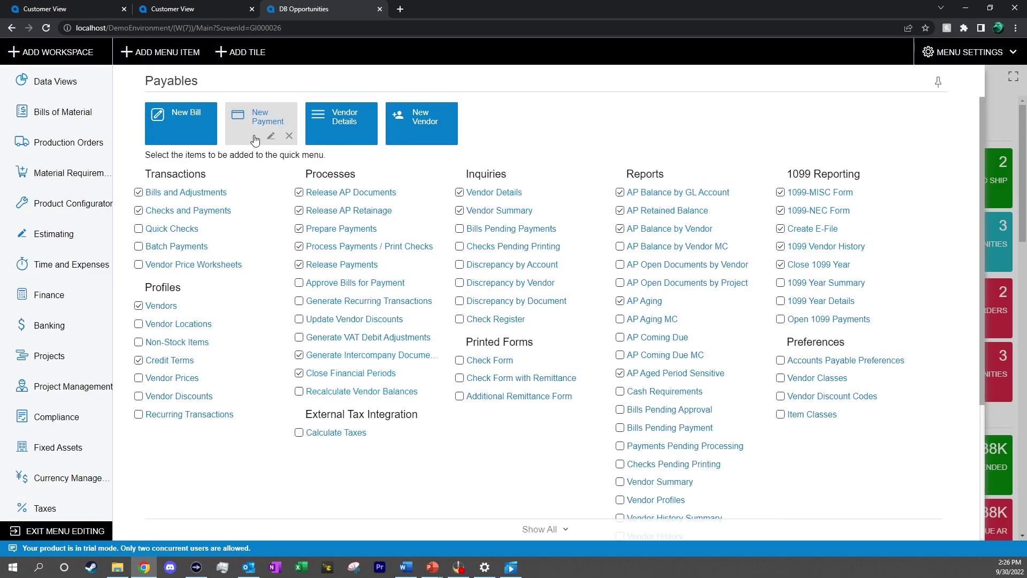
left_click(241, 52)
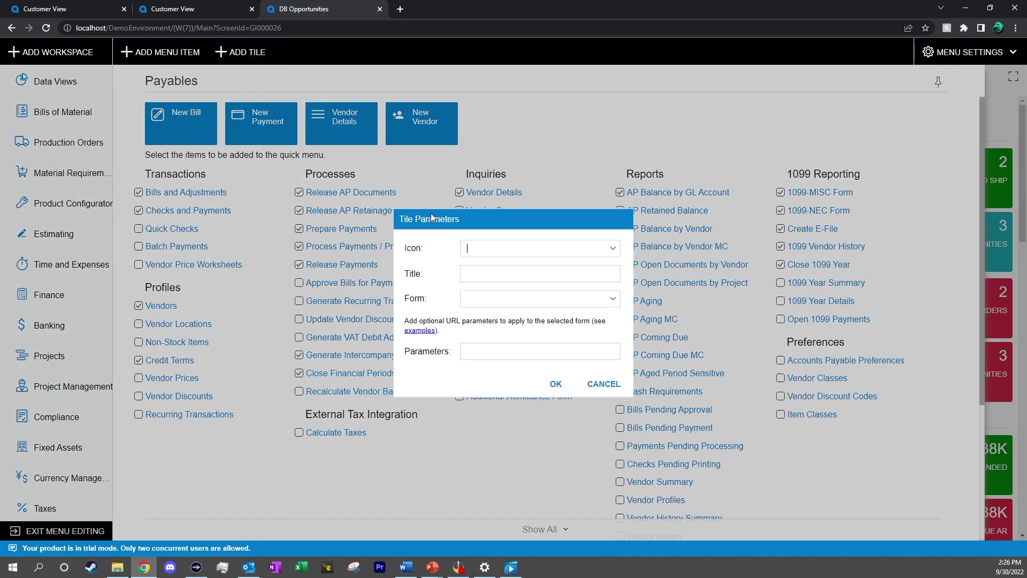
left_click(616, 254)
left_click(530, 319)
left_click(612, 298)
scroll(551, 410, "down", 2)
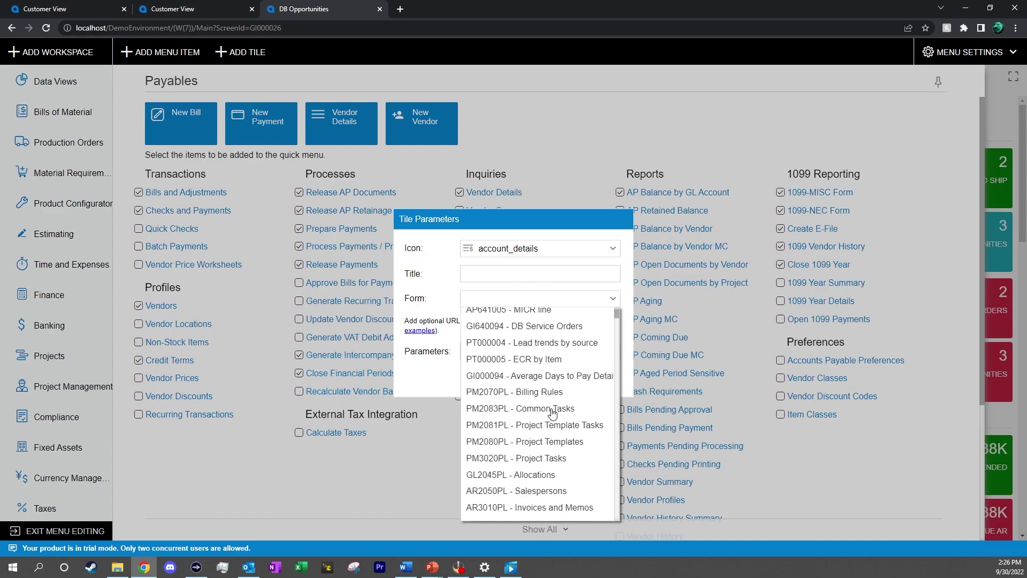
scroll(553, 412, "down", 3)
left_click(617, 303)
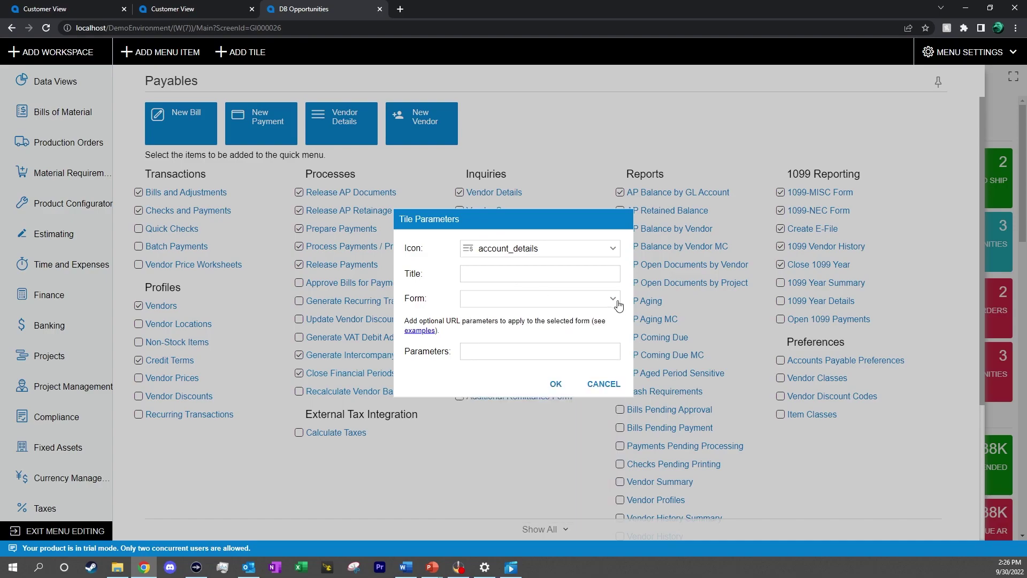
left_click(607, 387)
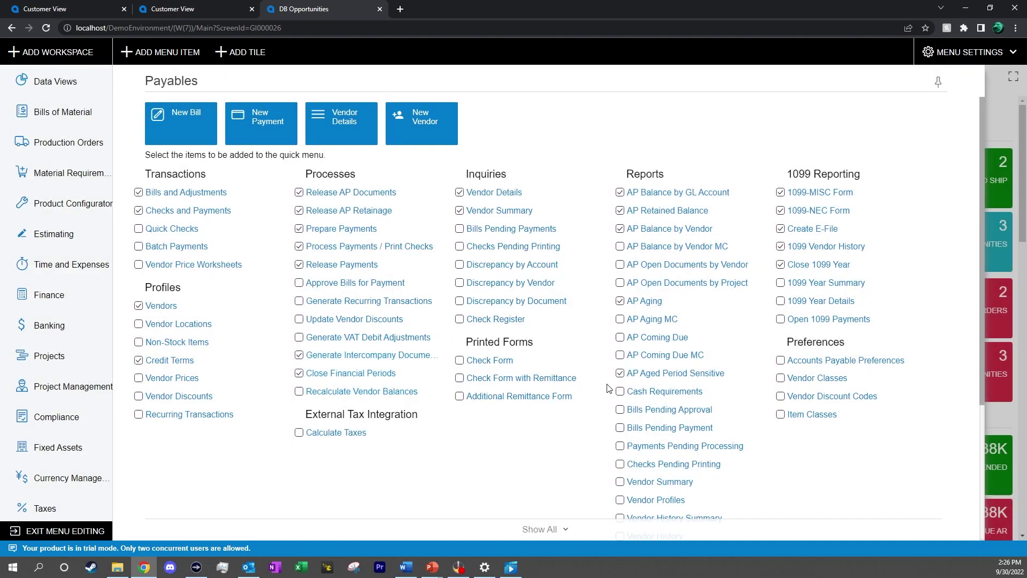
left_click(59, 531)
Star Sales Orders and Create Pick Lists as favorites and view them under Favorites
left_click(51, 329)
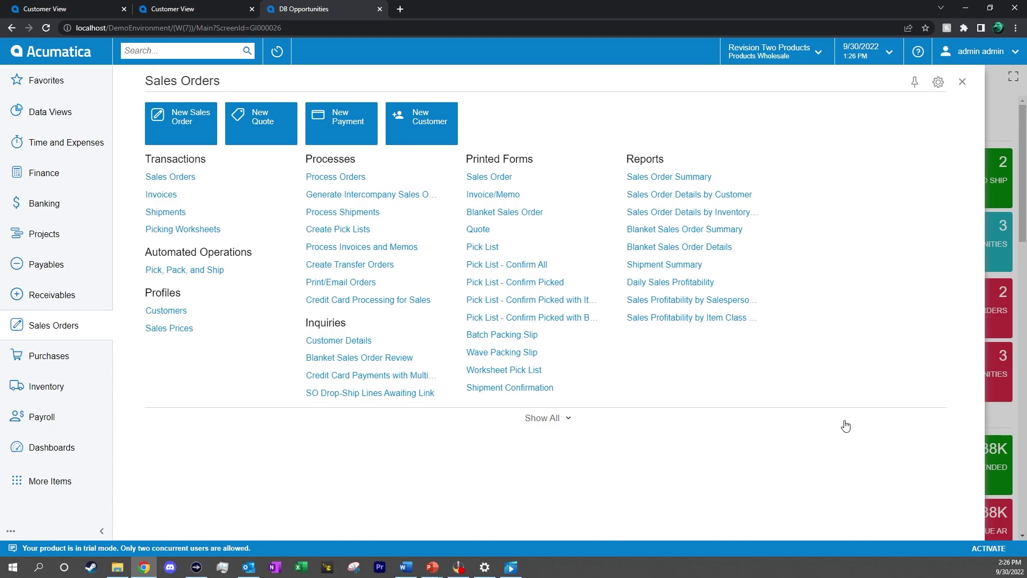
left_click(140, 177)
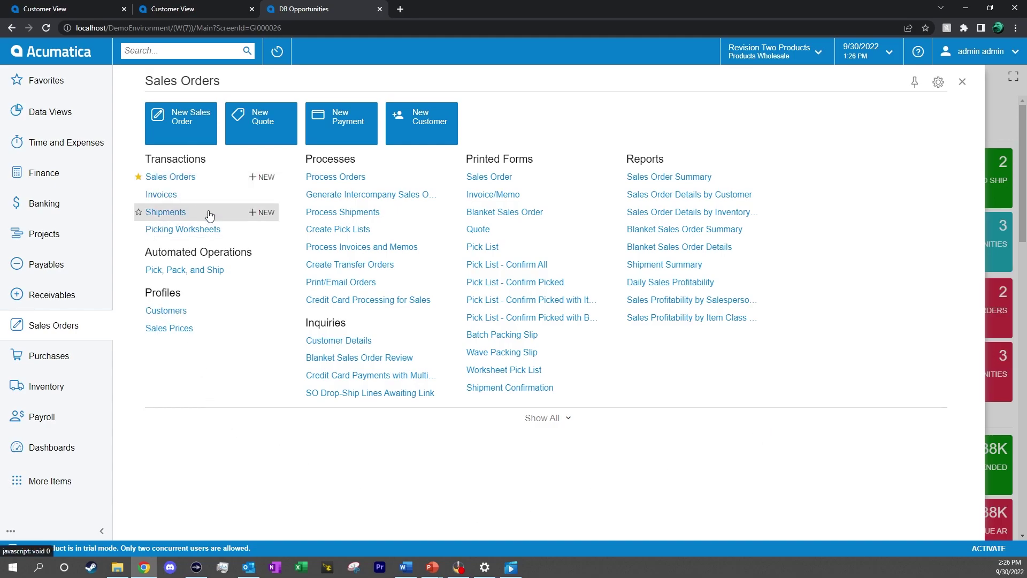
left_click(299, 229)
left_click(93, 89)
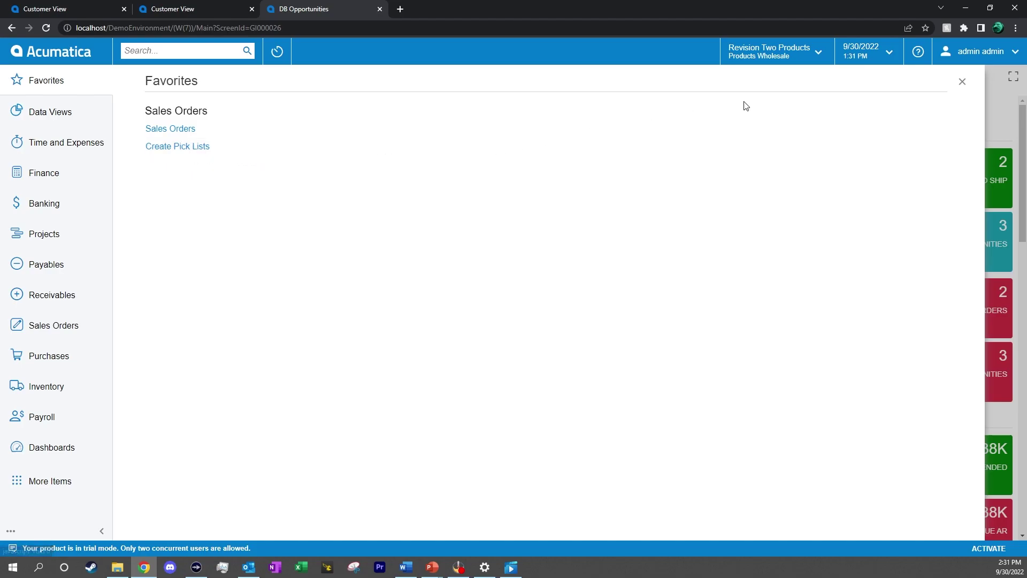
Search for 1099, review transaction, help and file results, then reopen Payables
left_click(962, 82)
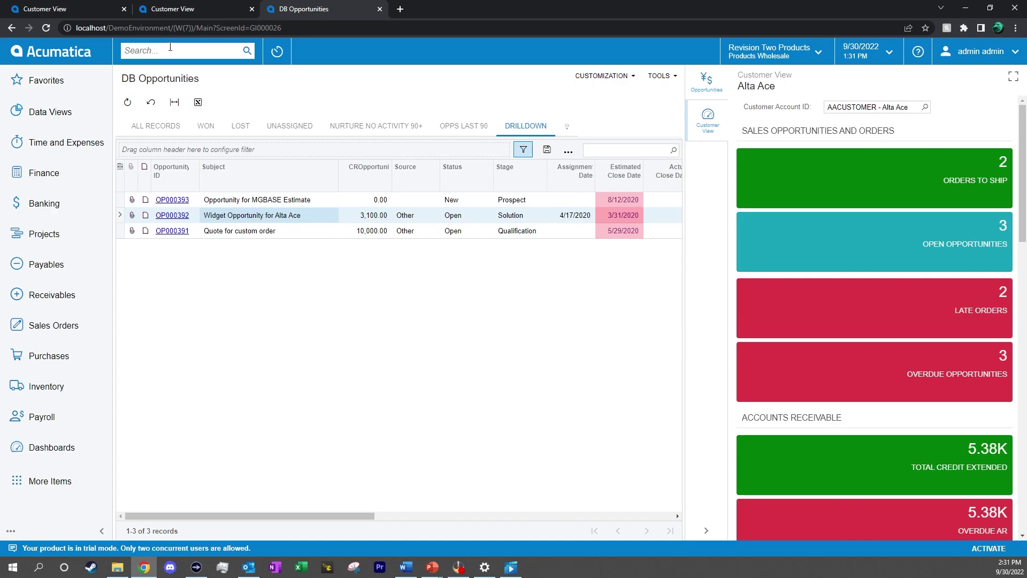
left_click(170, 47)
type("1099")
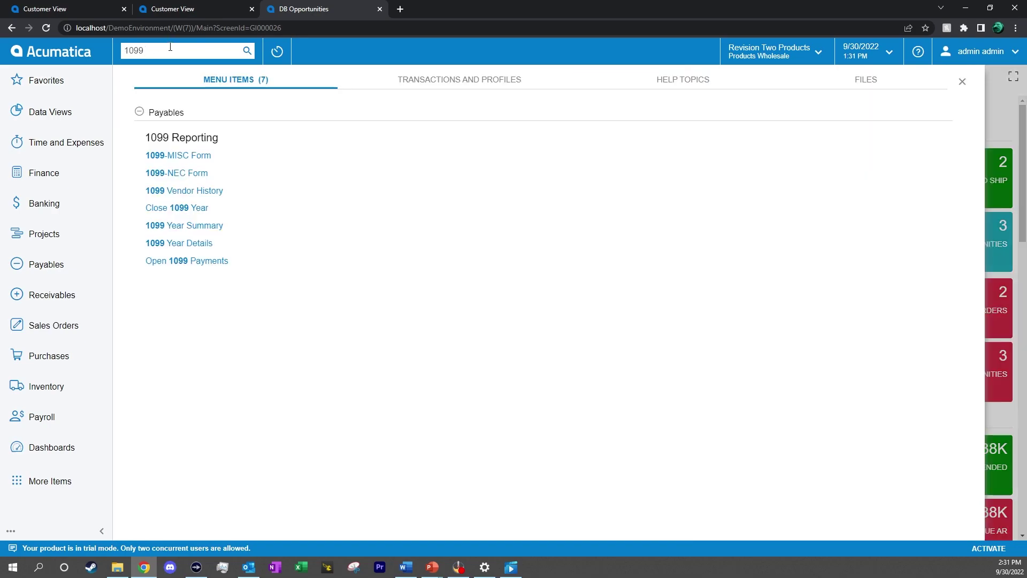
left_click(380, 79)
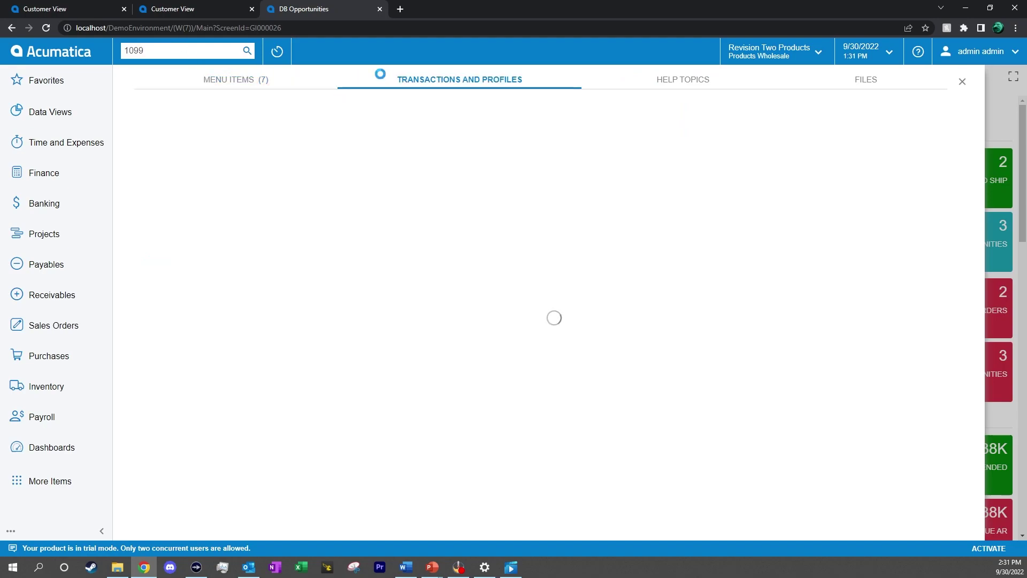
left_click(661, 92)
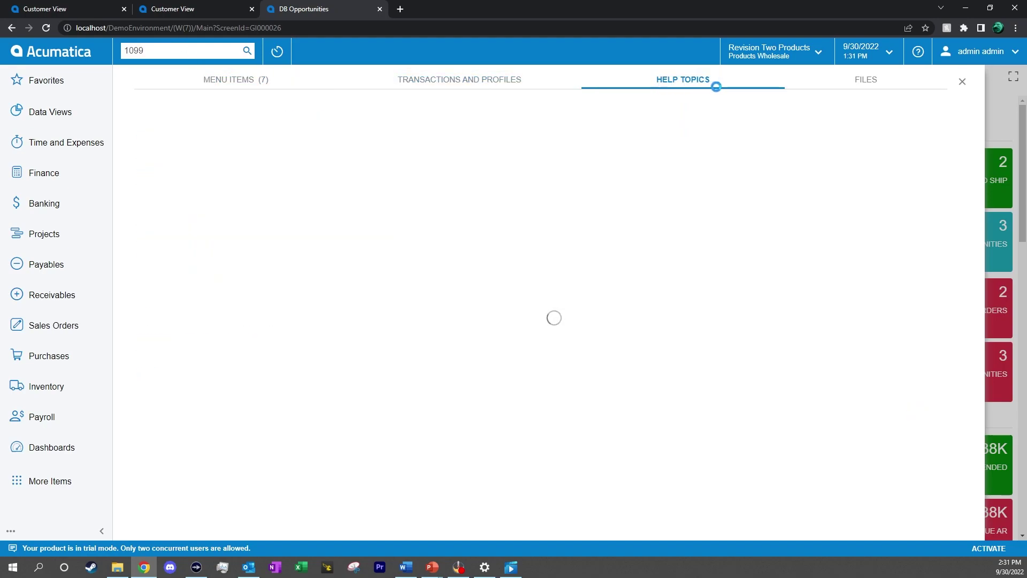
left_click(845, 85)
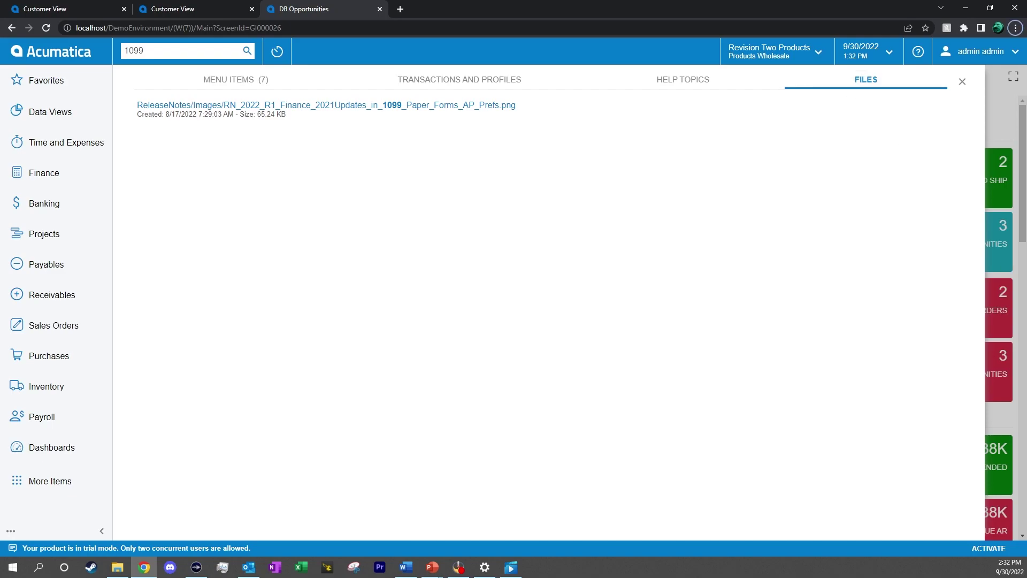
key("alt+Tab")
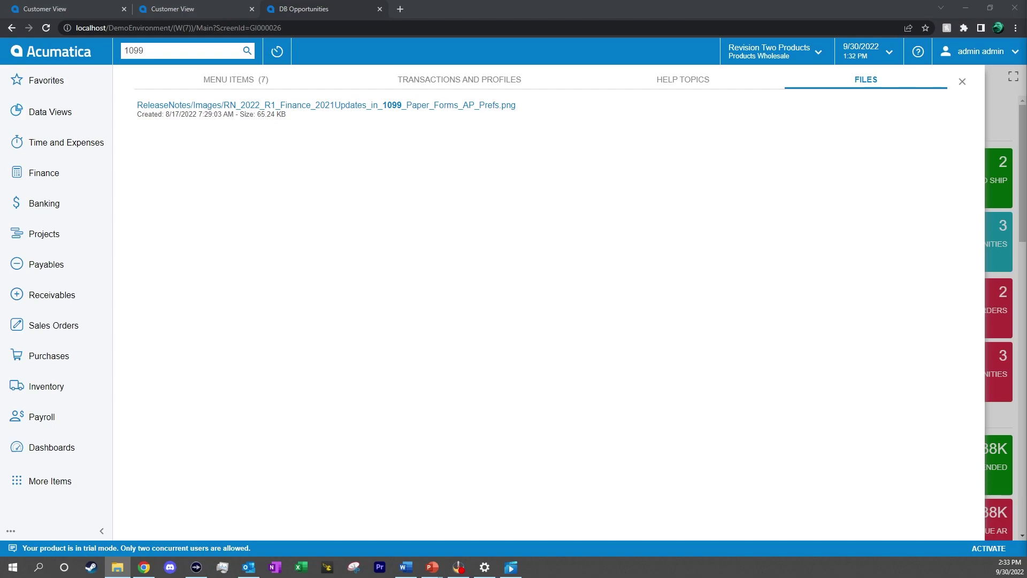
left_click(80, 264)
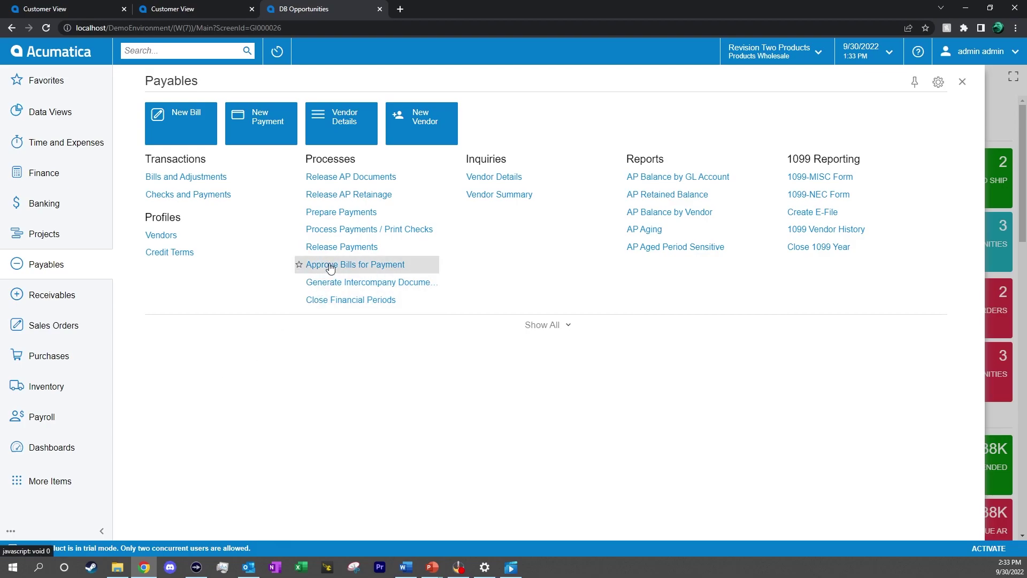
Open Approve Bills for Payment from the Payables processes
left_click(330, 265)
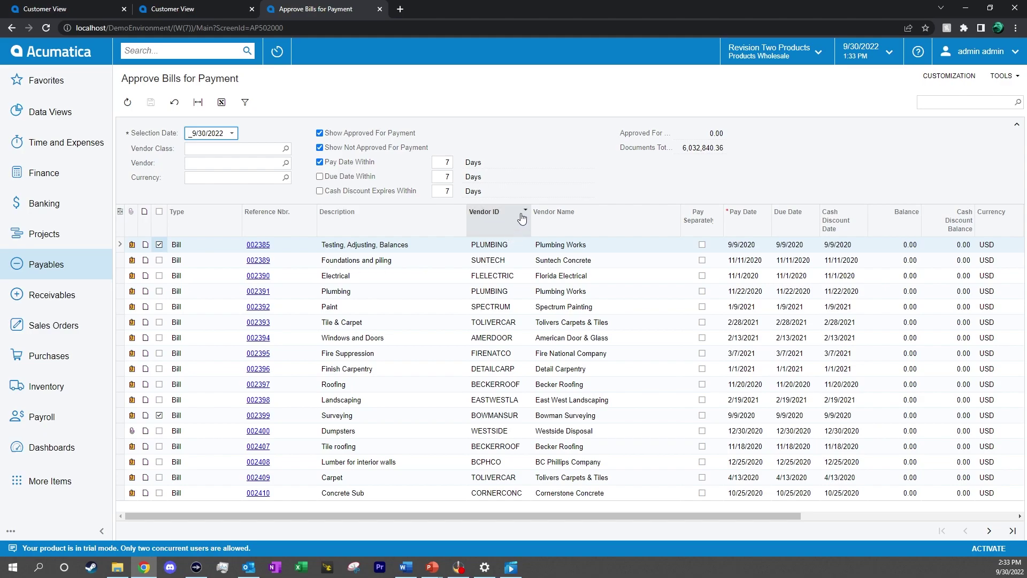
Add the condition Balance Is Greater Than 20000 and apply it to the bill list
left_click(246, 103)
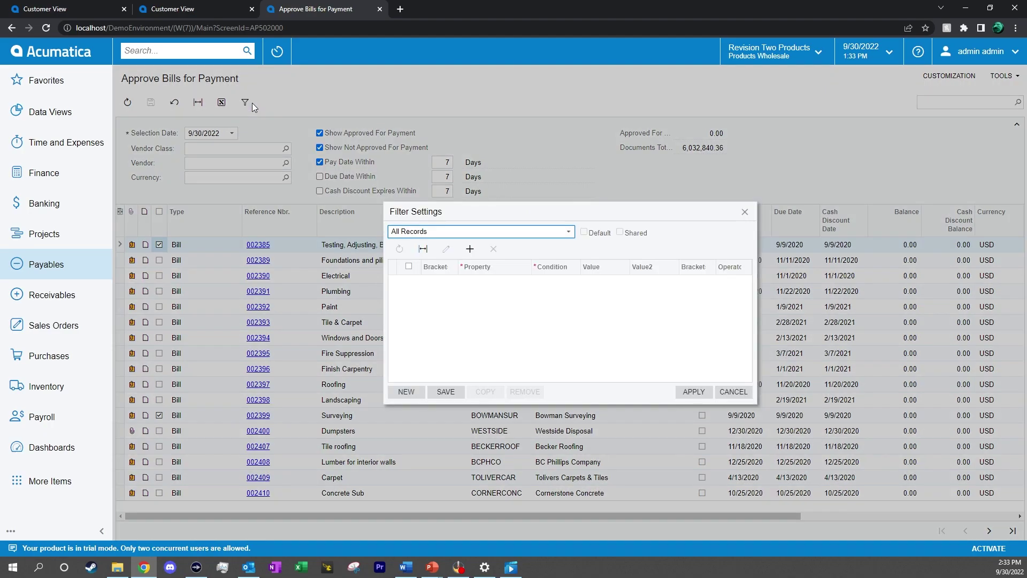
left_click(470, 249)
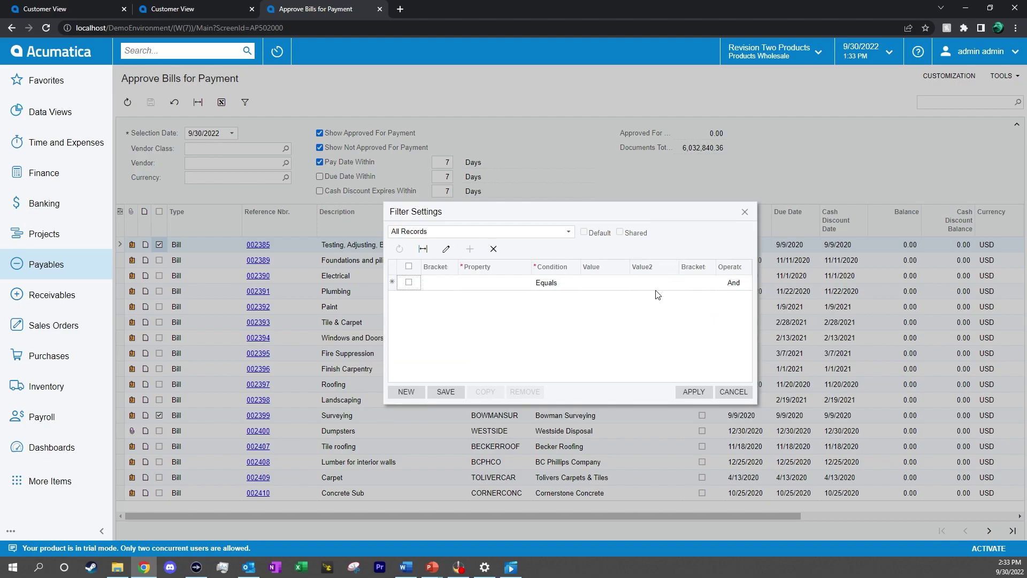
left_click(492, 283)
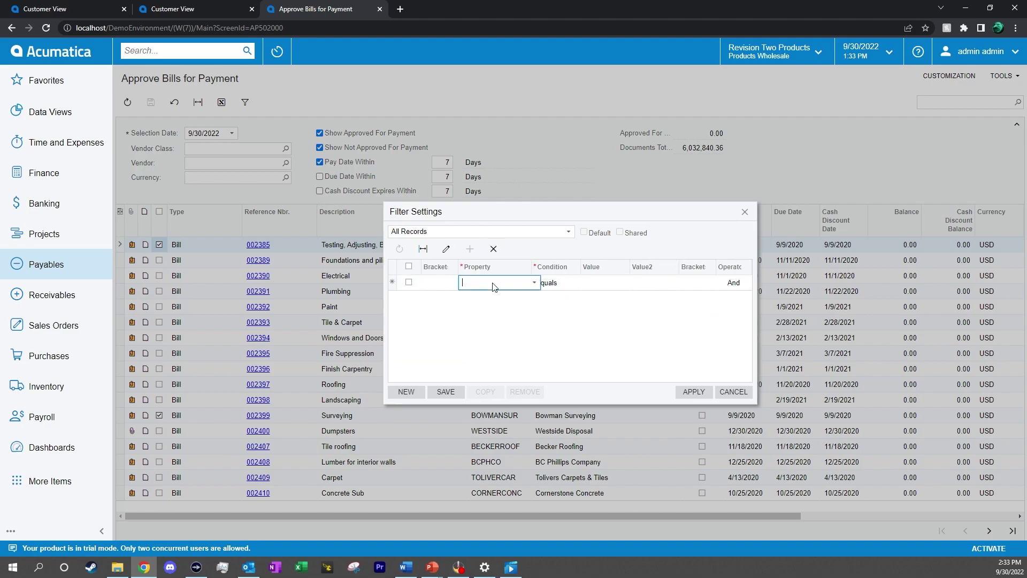
left_click(534, 283)
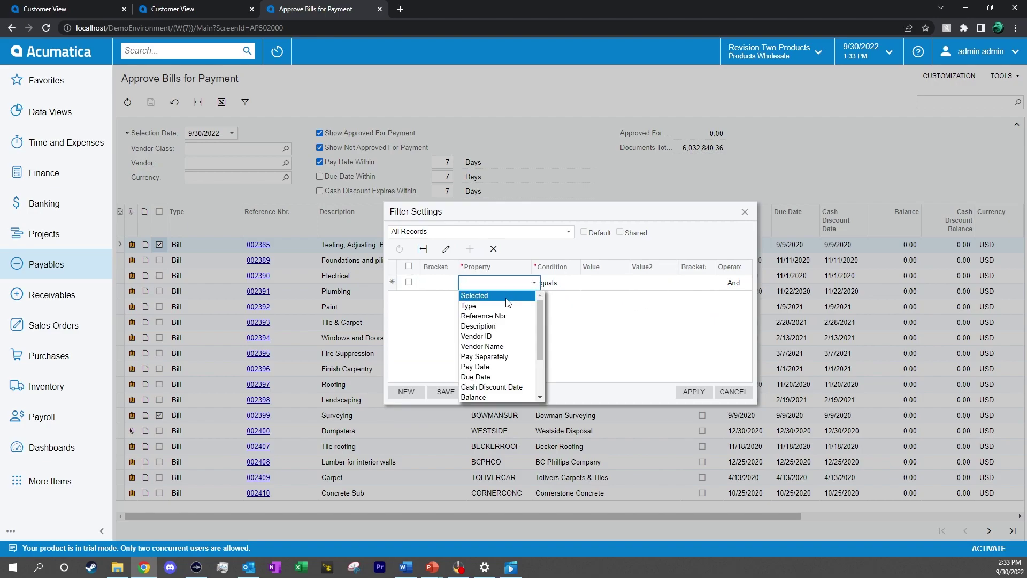
left_click(497, 397)
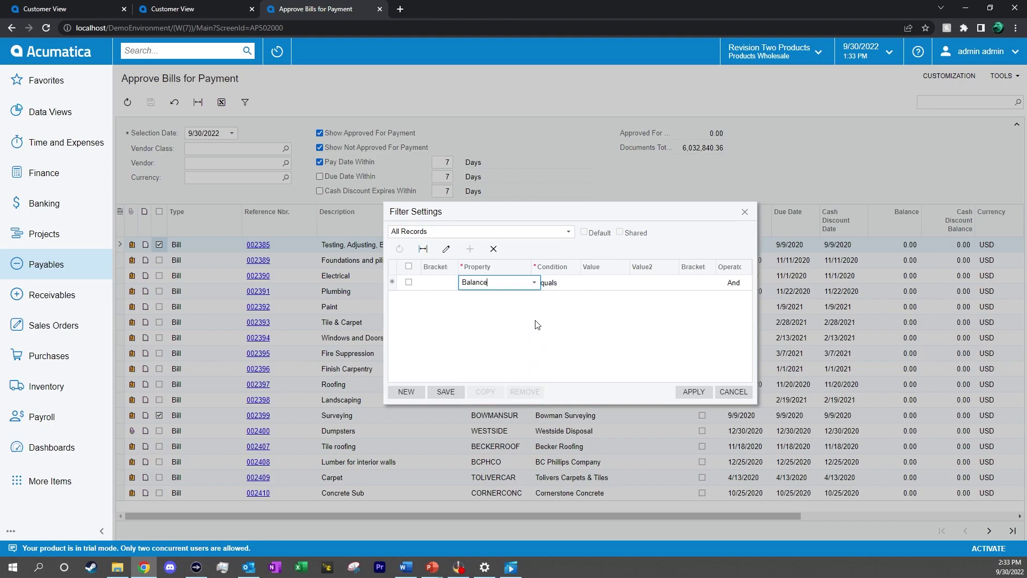
left_click(567, 283)
left_click(584, 282)
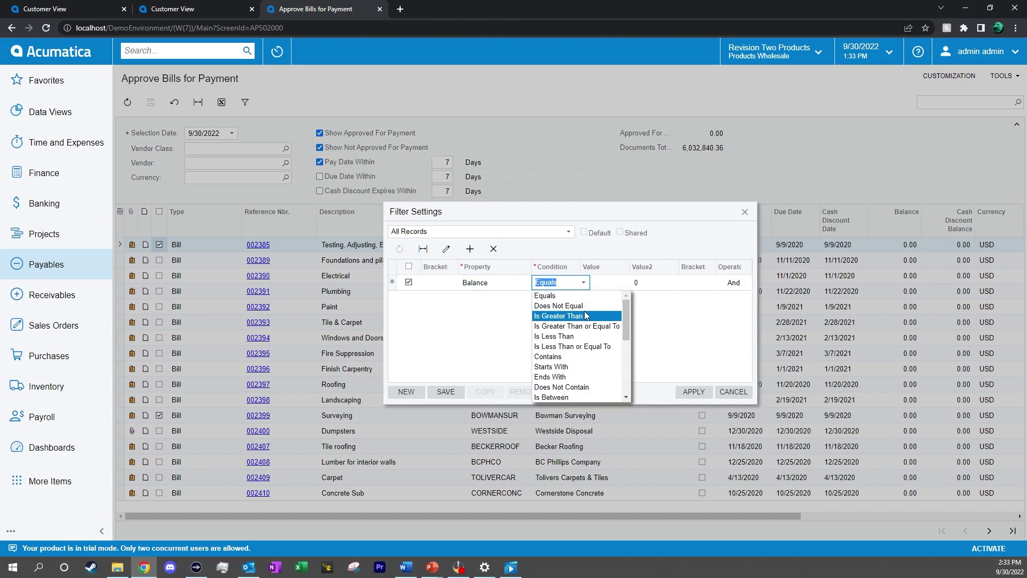
left_click(585, 313)
left_click(611, 286)
type("20000")
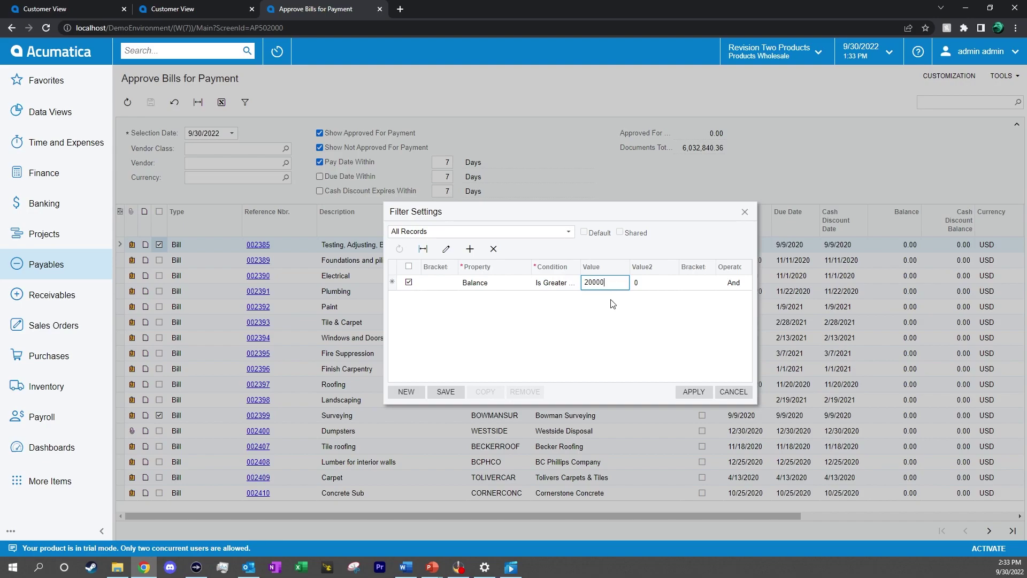
left_click(617, 355)
left_click(694, 391)
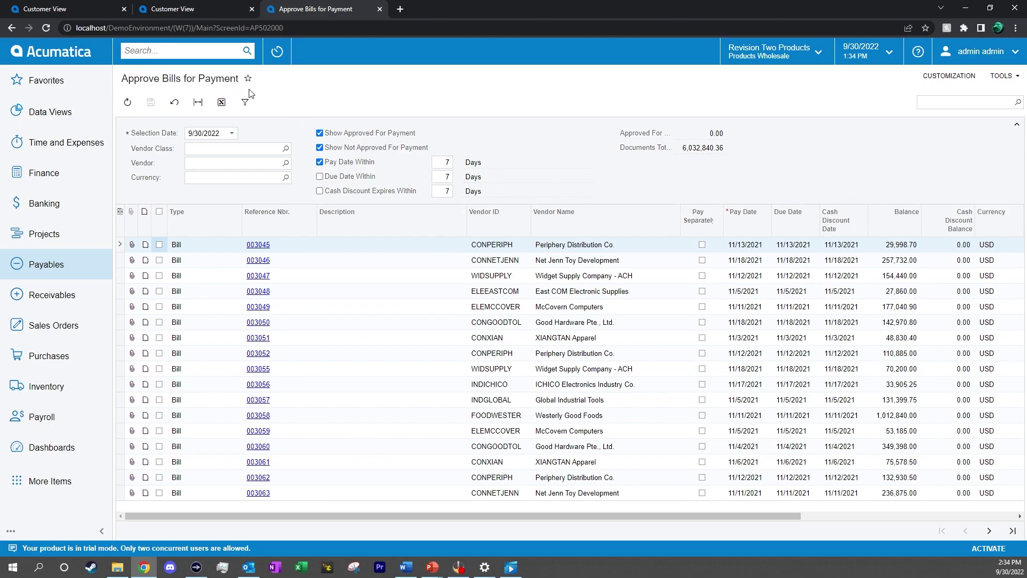
Save the filter as Balance>20000, then switch between ALL RECORDS and the new tab
left_click(246, 103)
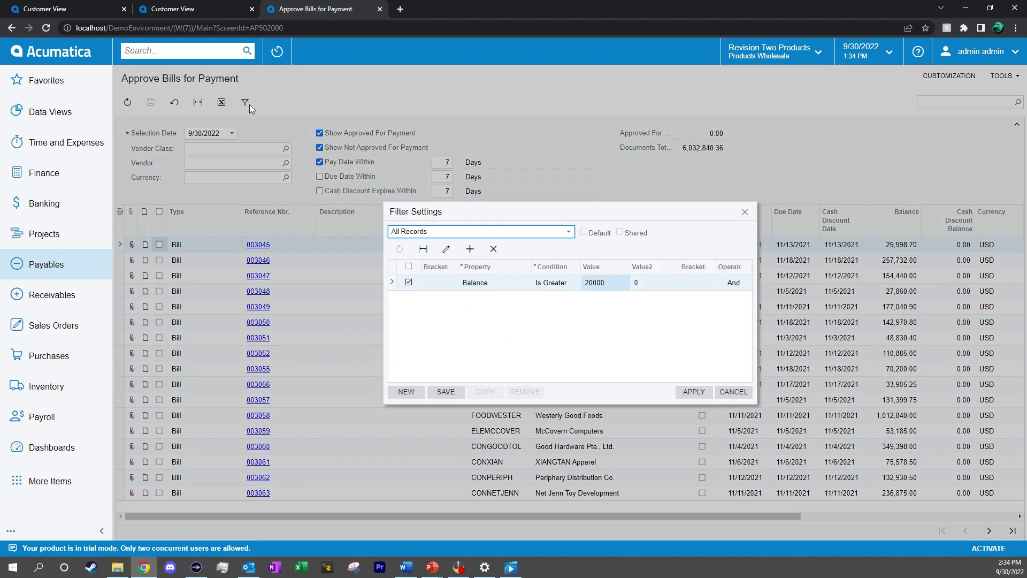
left_click(492, 287)
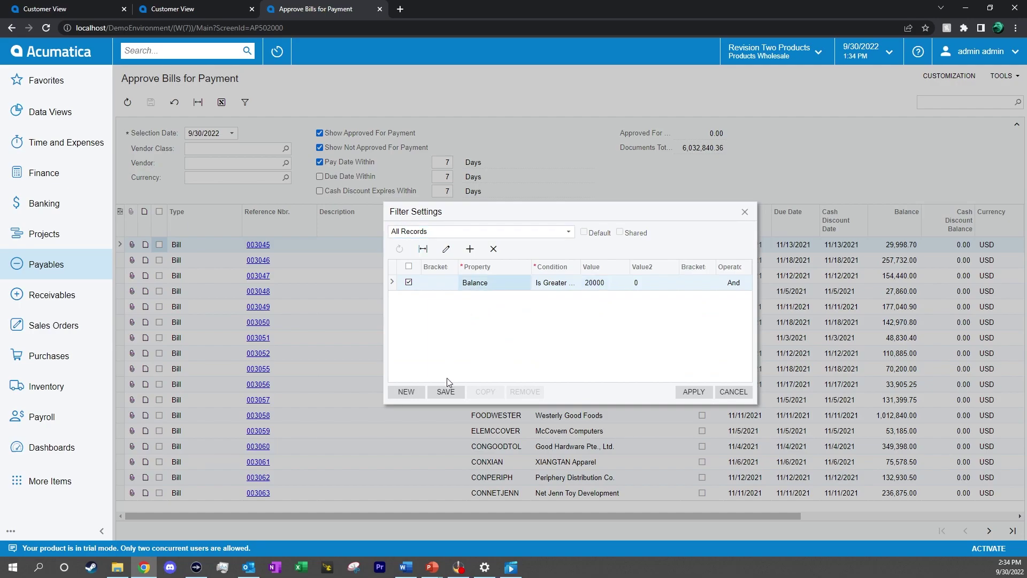
left_click(448, 393)
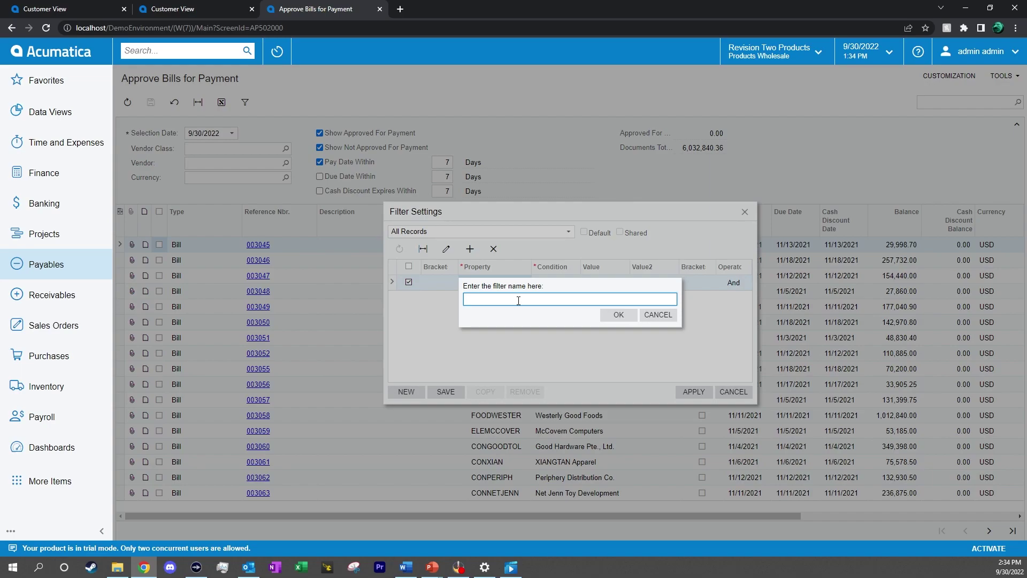
type("Bala")
key("BackSpace")
key("BackSpace")
type("lance")
type("20000")
left_click(616, 316)
left_click(690, 395)
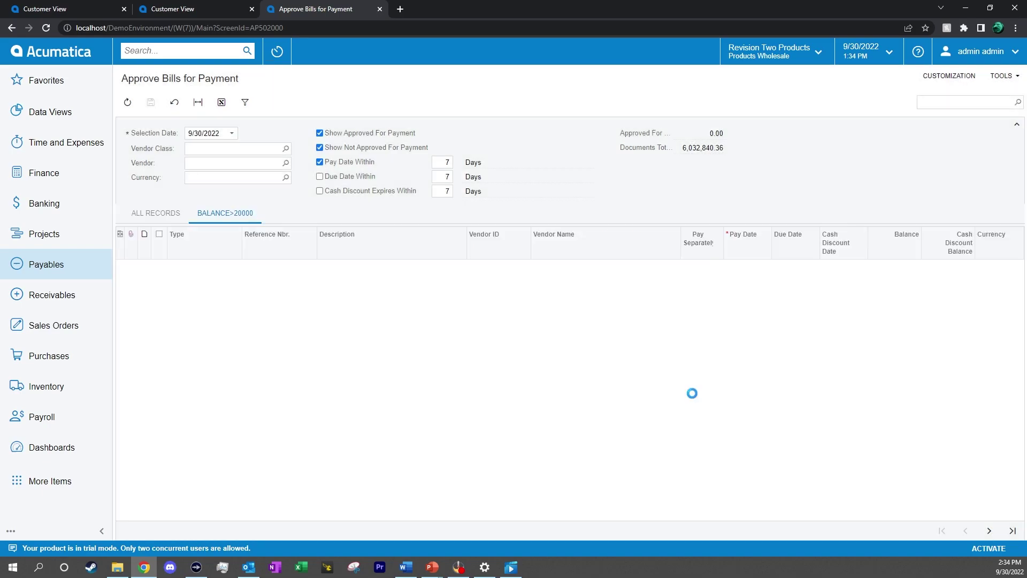
left_click(174, 213)
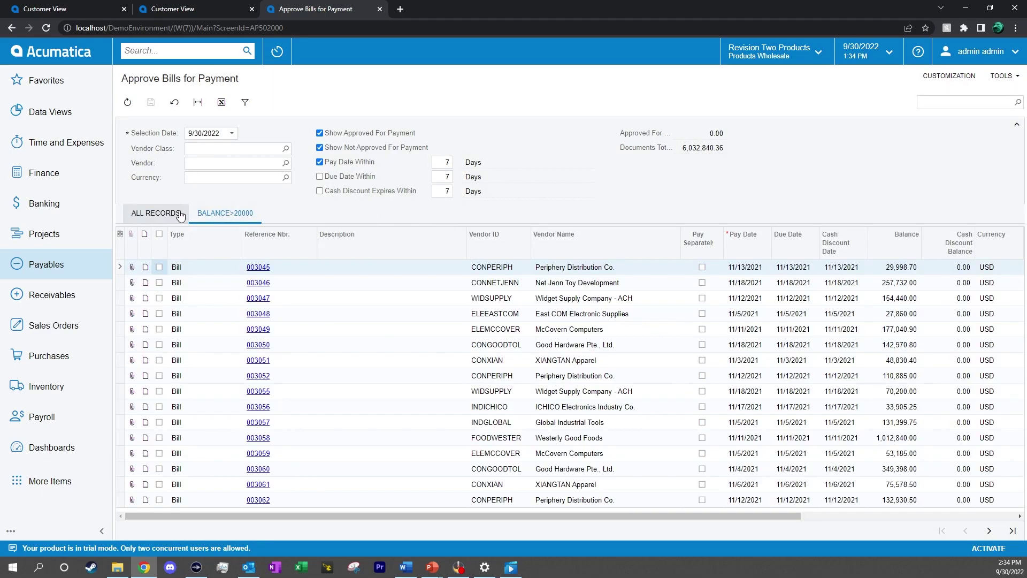
left_click(222, 213)
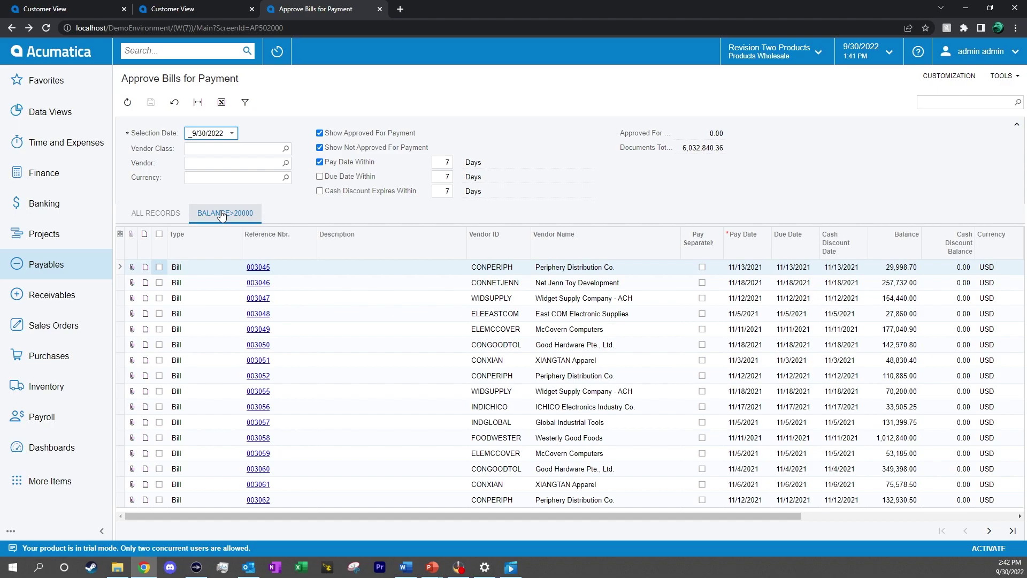
Open Prepare Payments from the Payables workspace and set the payment method to CHECK
left_click(47, 264)
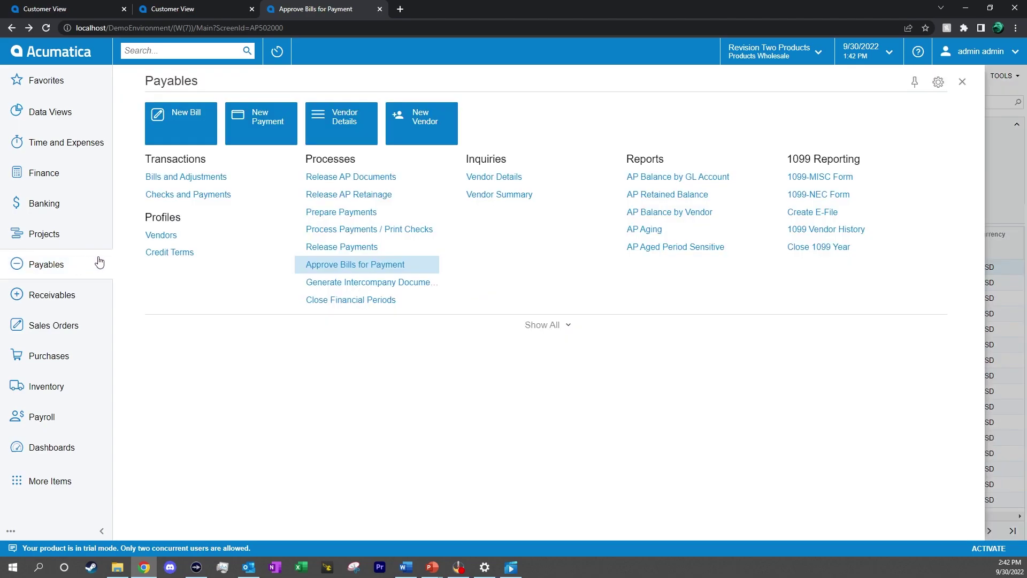
left_click(332, 214)
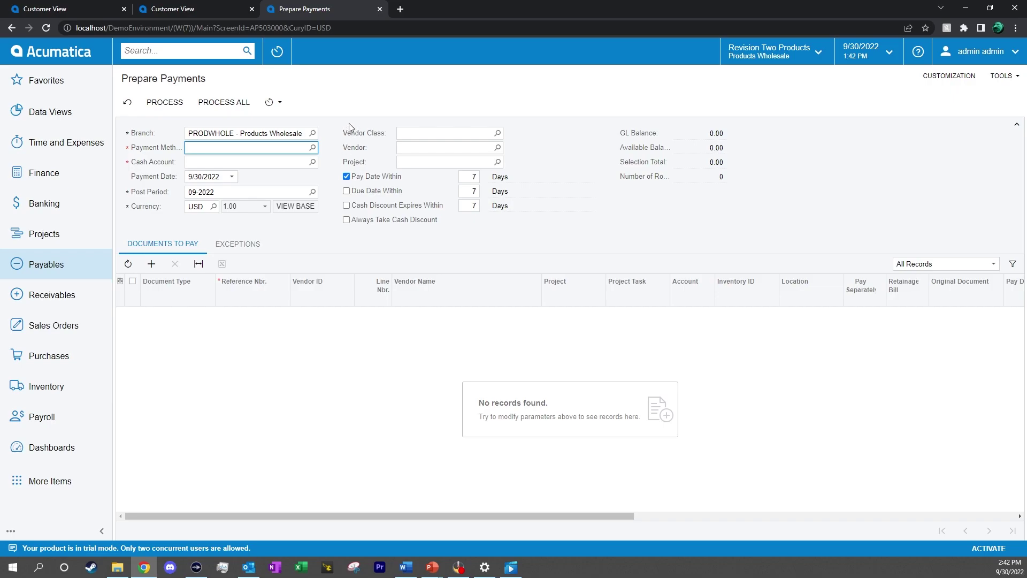
left_click(312, 147)
double_click(328, 247)
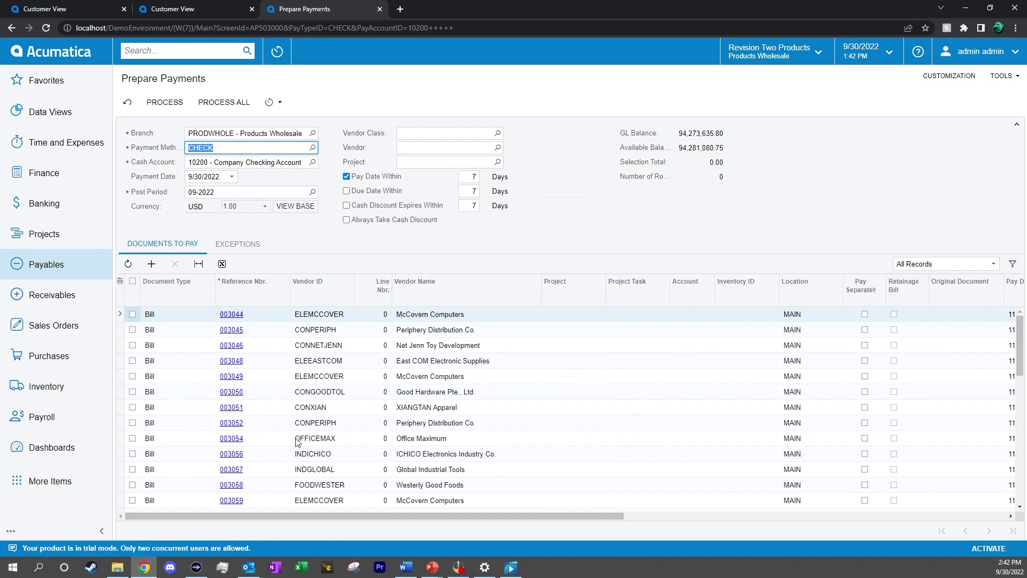
Select and then deselect bills 003044, 003045 and 003046, then add a new automation schedule
left_click(132, 314)
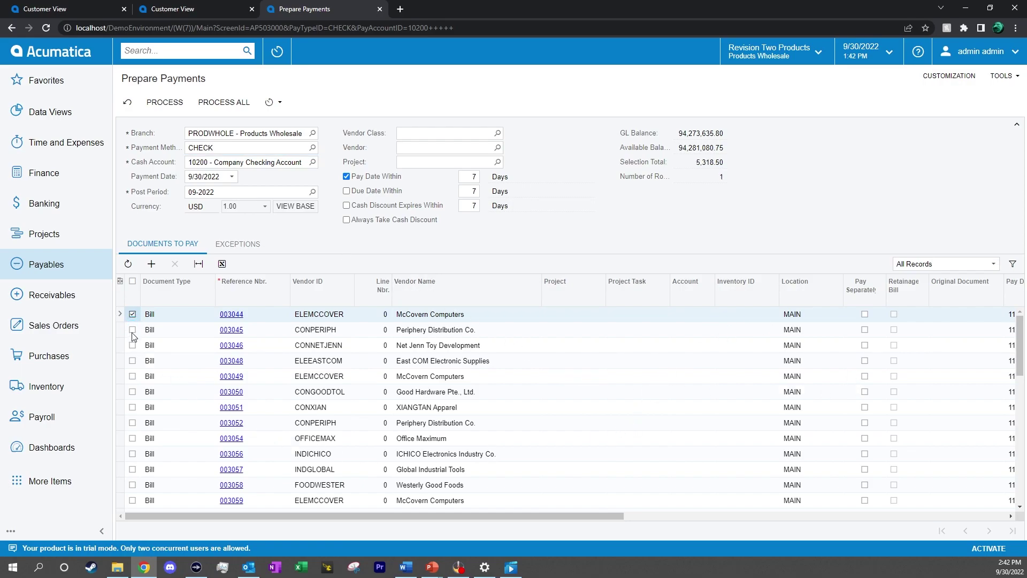
left_click(132, 329)
left_click(132, 345)
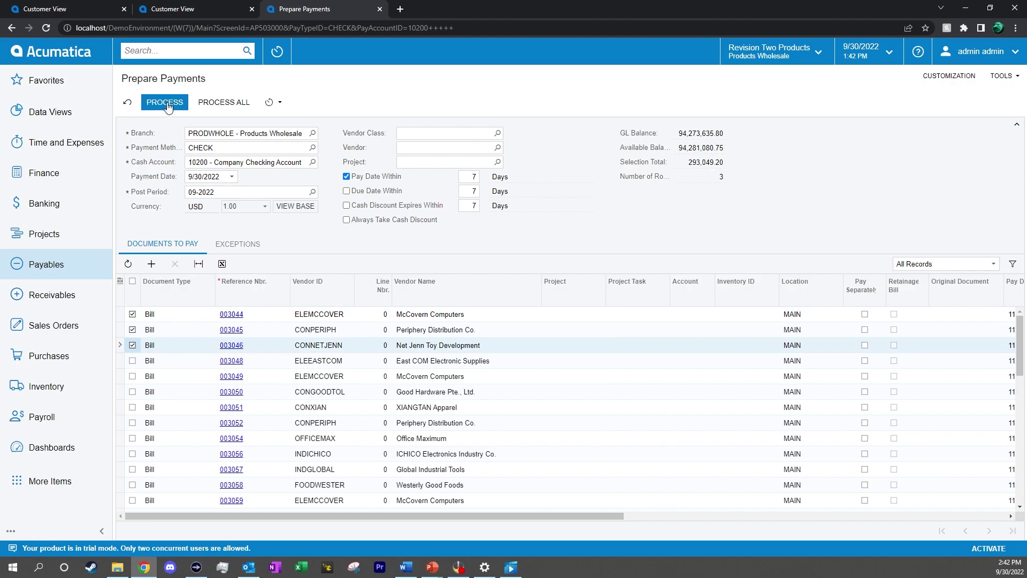
left_click(132, 344)
left_click(132, 330)
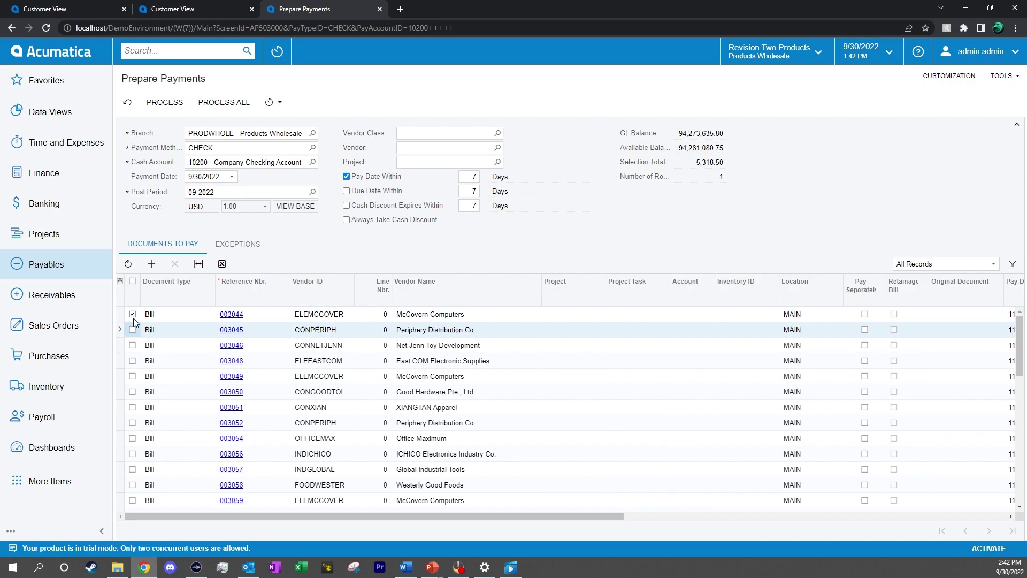
left_click(132, 315)
left_click(274, 103)
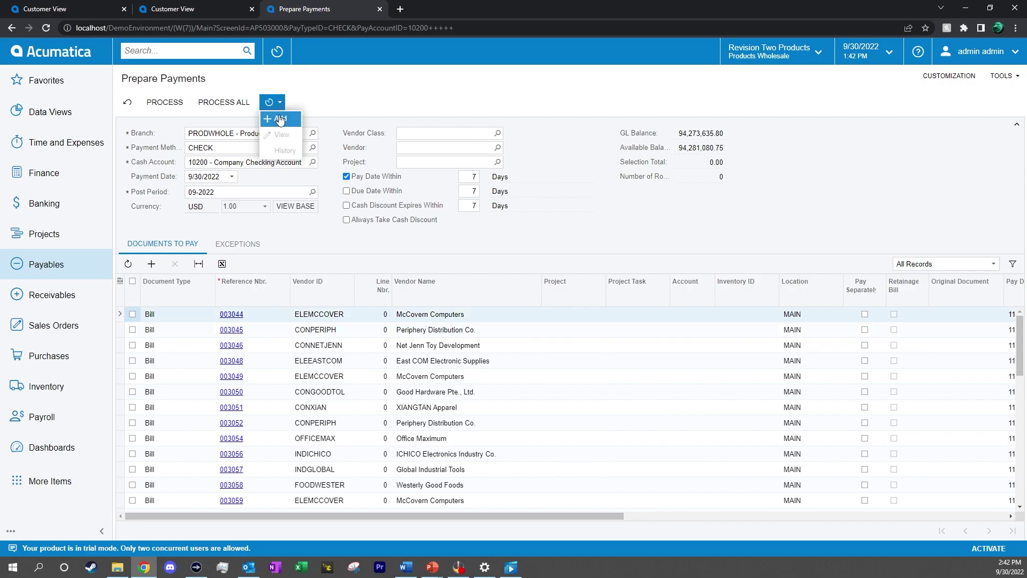
left_click(279, 118)
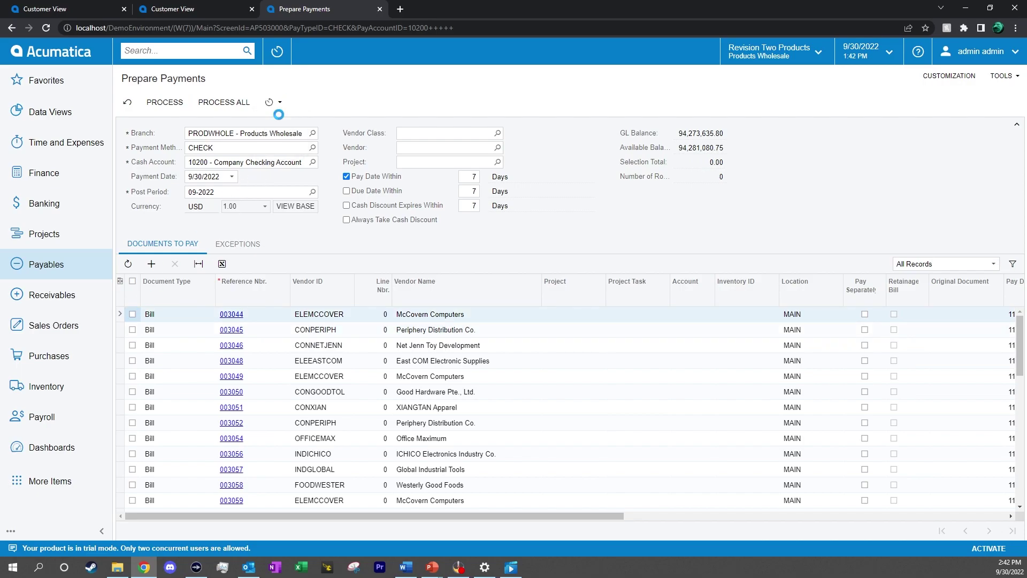